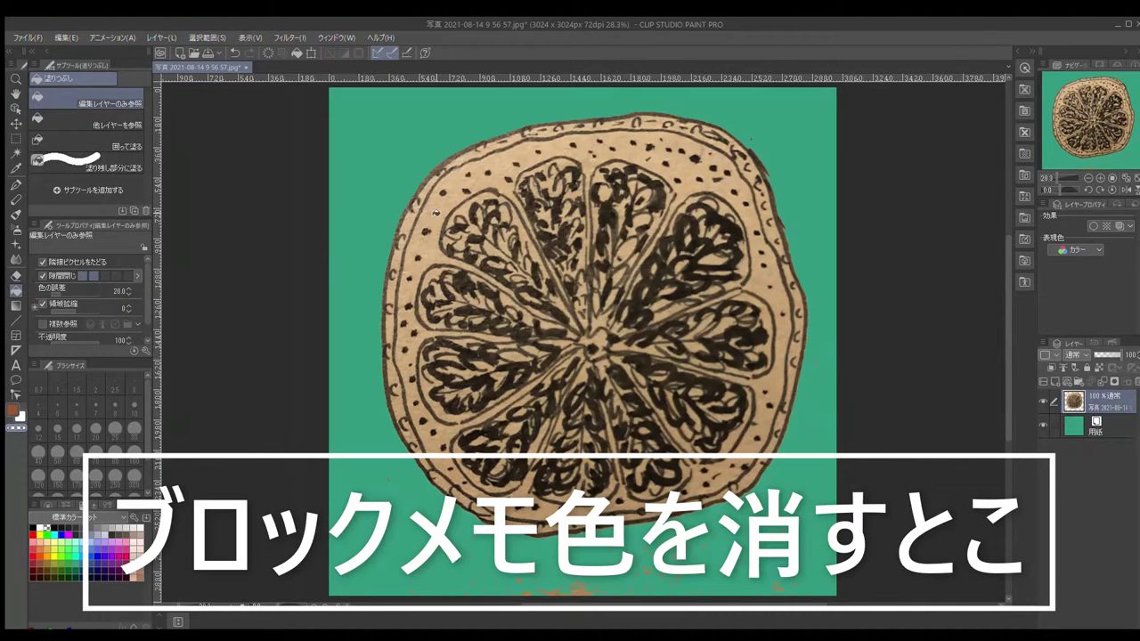
Fill the tan paper in the outer ring, centre hub and left segments green
{"action": "left_click", "coordinate": [399, 383]}
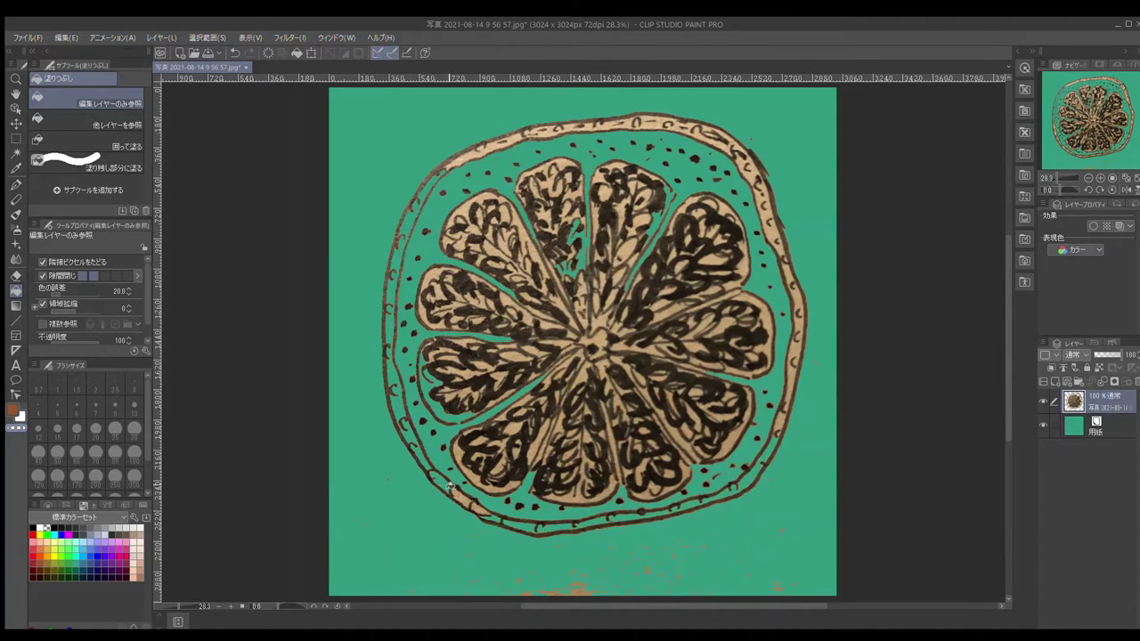
{"action": "left_click", "coordinate": [796, 356]}
{"action": "left_click", "coordinate": [695, 129]}
{"action": "left_click", "coordinate": [788, 271]}
{"action": "left_click", "coordinate": [481, 152]}
{"action": "left_click", "coordinate": [582, 302]}
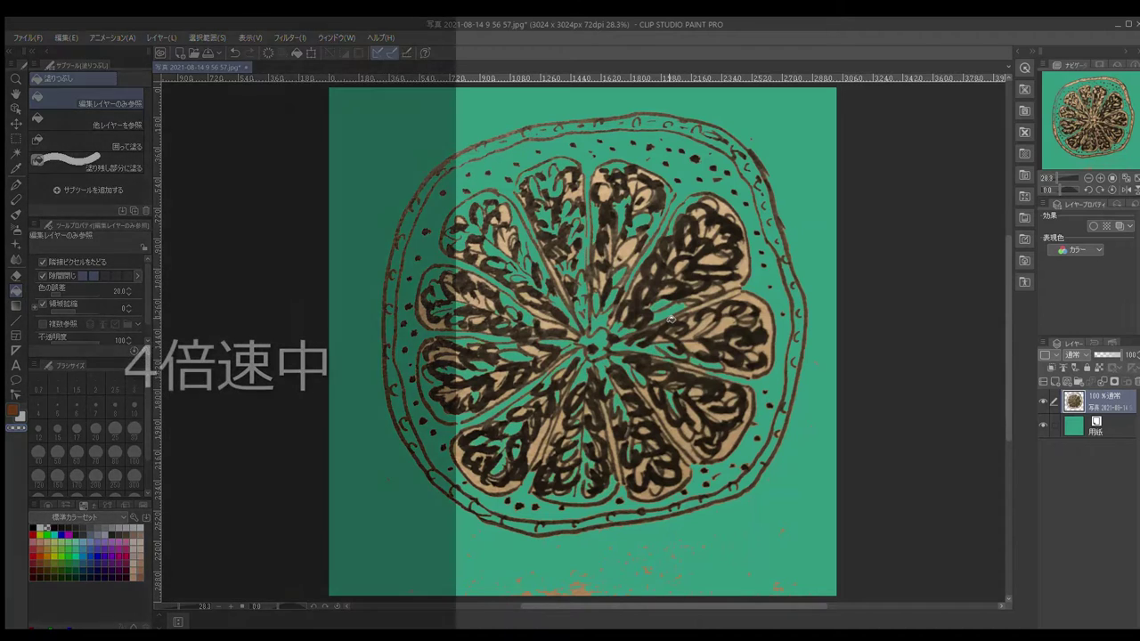
{"action": "left_click", "coordinate": [672, 430]}
{"action": "left_click", "coordinate": [486, 463]}
{"action": "left_click", "coordinate": [450, 395]}
{"action": "left_click", "coordinate": [432, 314]}
{"action": "left_click", "coordinate": [476, 300]}
Fill the remaining tan areas in the upper and right segments green
{"action": "left_click", "coordinate": [534, 347]}
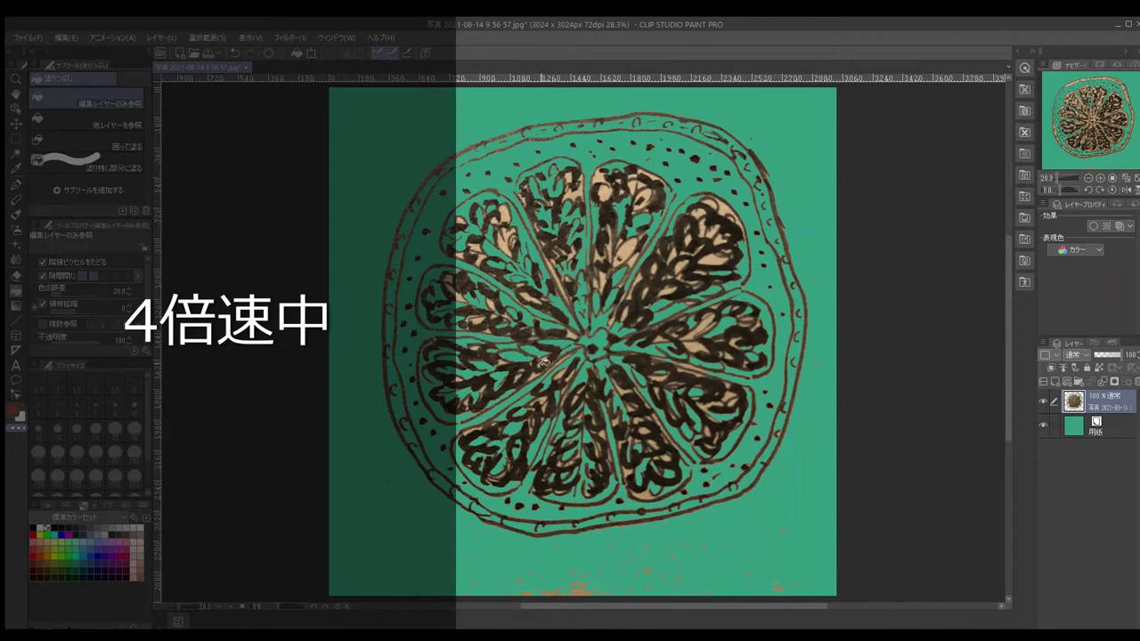
{"action": "left_click", "coordinate": [506, 234]}
{"action": "left_click", "coordinate": [486, 304]}
{"action": "left_click", "coordinate": [624, 253]}
{"action": "left_click", "coordinate": [556, 279]}
{"action": "left_click", "coordinate": [573, 188]}
{"action": "left_click", "coordinate": [643, 199]}
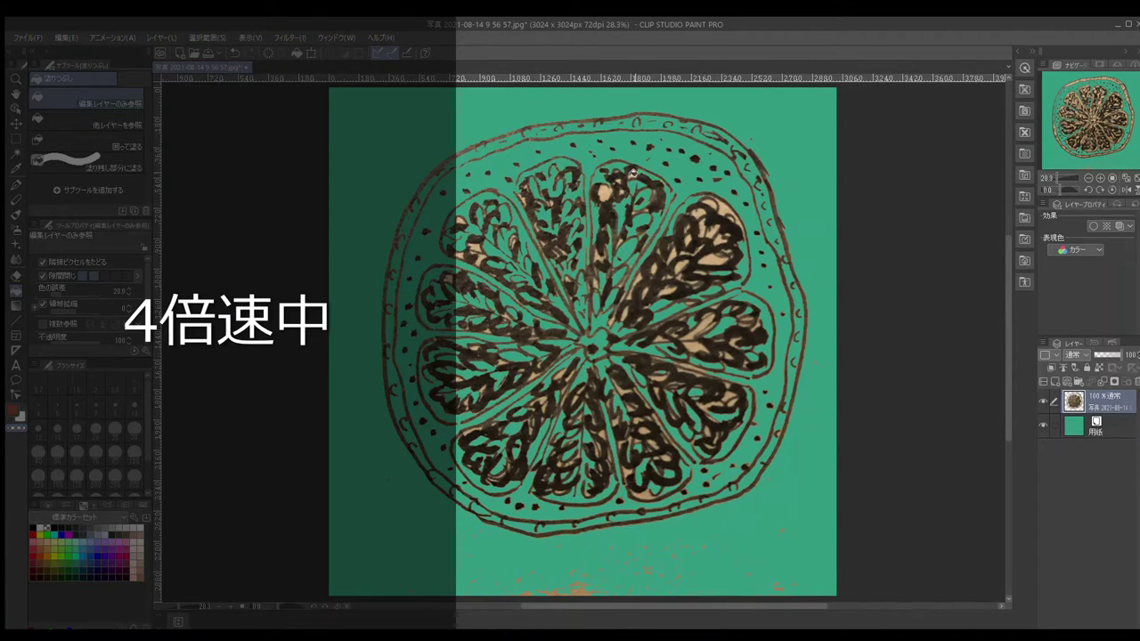
{"action": "left_click", "coordinate": [606, 193]}
{"action": "left_click", "coordinate": [682, 267]}
{"action": "left_click", "coordinate": [726, 214]}
{"action": "left_click", "coordinate": [694, 335]}
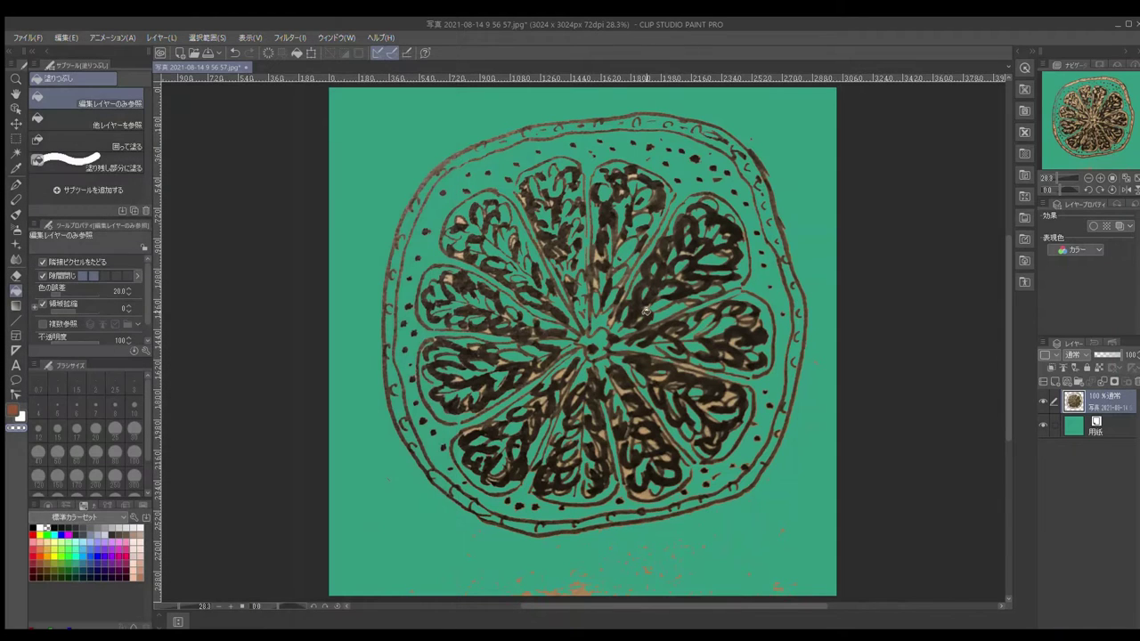
{"action": "left_click", "coordinate": [718, 405]}
Add a white border to the lines and erase the bottom speckles with an 800 eraser
{"action": "left_click", "coordinate": [1094, 226]}
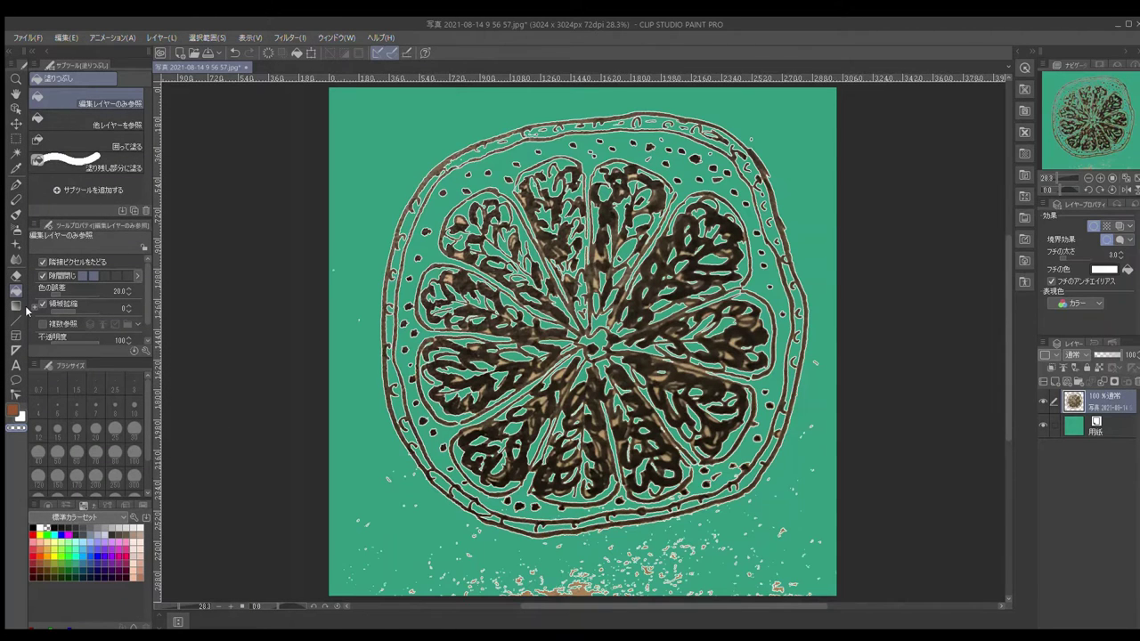
{"action": "key", "text": "e"}
{"action": "left_click", "coordinate": [115, 493]}
{"action": "mouse_move", "coordinate": [394, 493]}
{"action": "left_mouse_down"}
{"action": "mouse_move", "coordinate": [741, 575]}
{"action": "mouse_move", "coordinate": [720, 532]}
{"action": "mouse_move", "coordinate": [797, 490]}
{"action": "mouse_move", "coordinate": [878, 400]}
{"action": "left_mouse_up"}
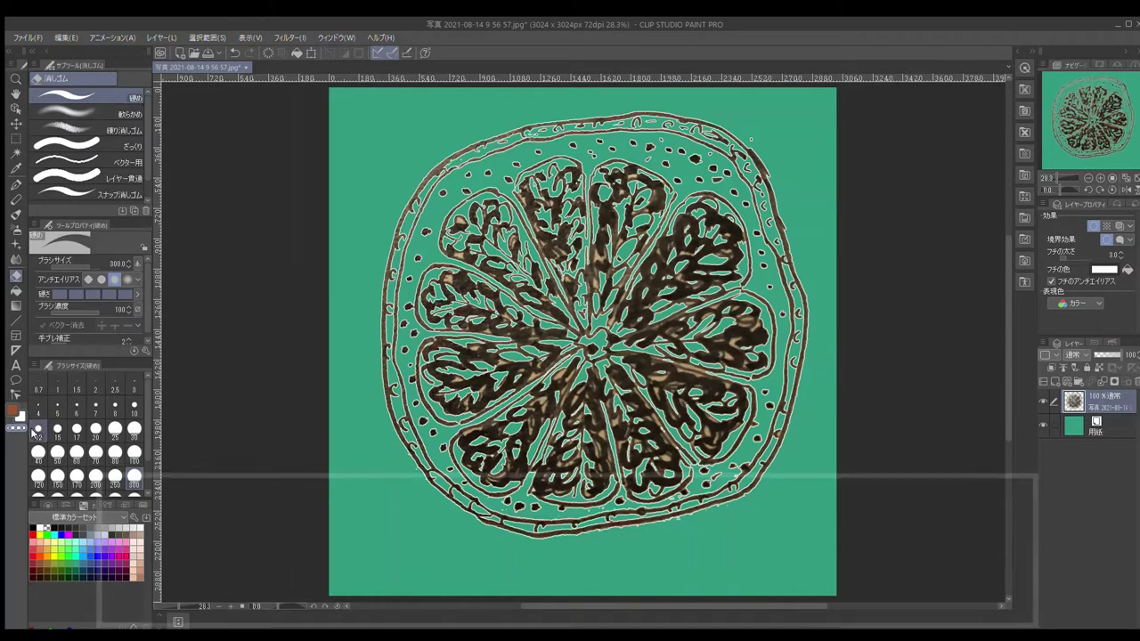
Switch to the Round pen and turn off the white border effect on the lines
{"action": "key", "text": "g"}
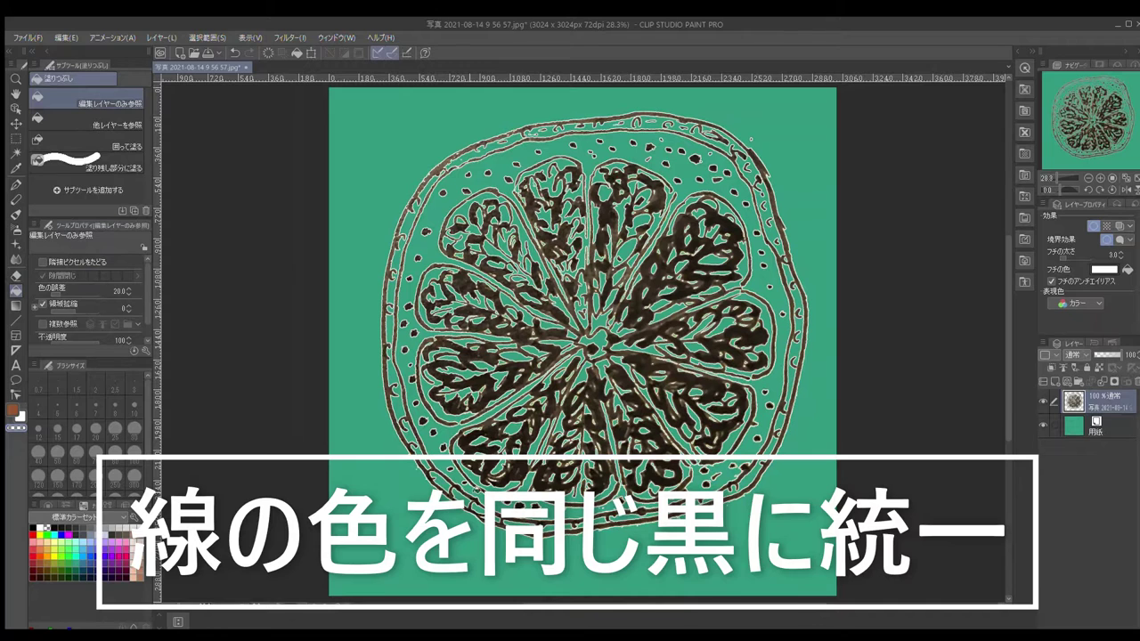
{"action": "key", "text": "p"}
{"action": "left_click", "coordinate": [1094, 225]}
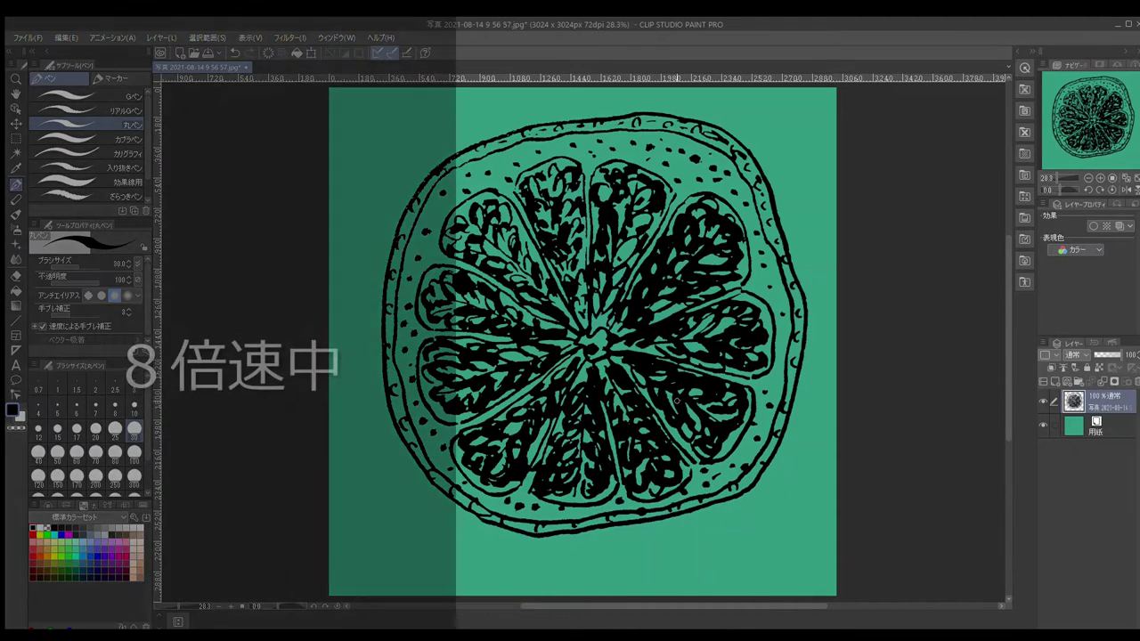
Paint the rind yellow, fill the pith and centre star white, then undo that fill
{"action": "mouse_move", "coordinate": [757, 170]}
{"action": "left_mouse_down"}
{"action": "mouse_move", "coordinate": [401, 419]}
{"action": "mouse_move", "coordinate": [498, 521]}
{"action": "mouse_move", "coordinate": [784, 258]}
{"action": "mouse_move", "coordinate": [777, 437]}
{"action": "left_mouse_up"}
{"action": "left_click", "coordinate": [40, 528]}
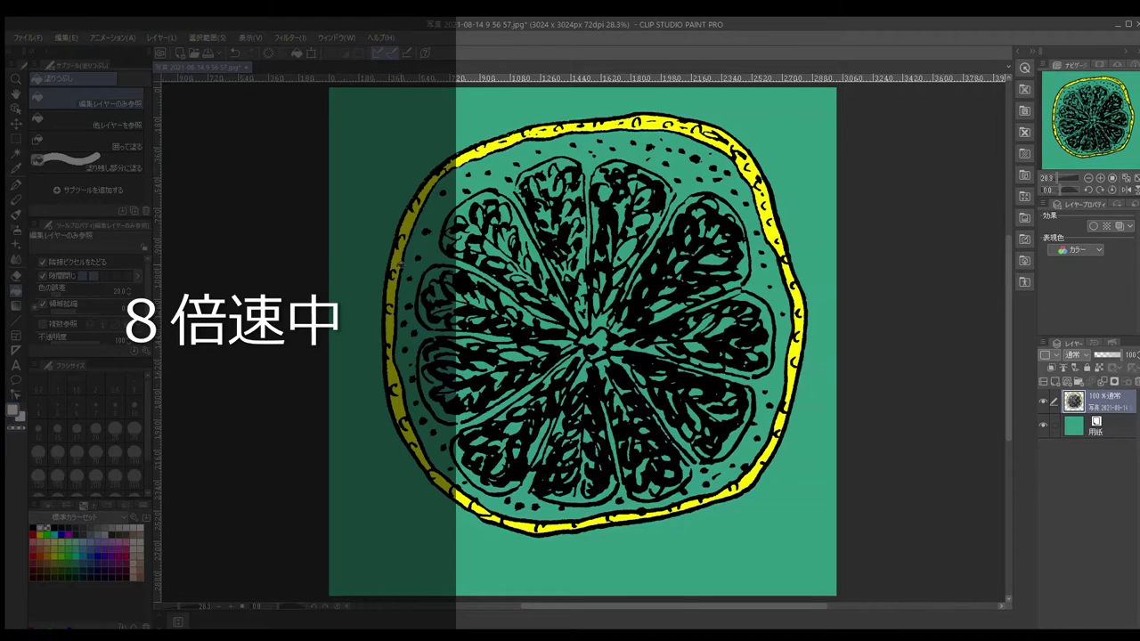
{"action": "left_click", "coordinate": [401, 264]}
{"action": "left_click", "coordinate": [552, 266]}
{"action": "left_click", "coordinate": [594, 343]}
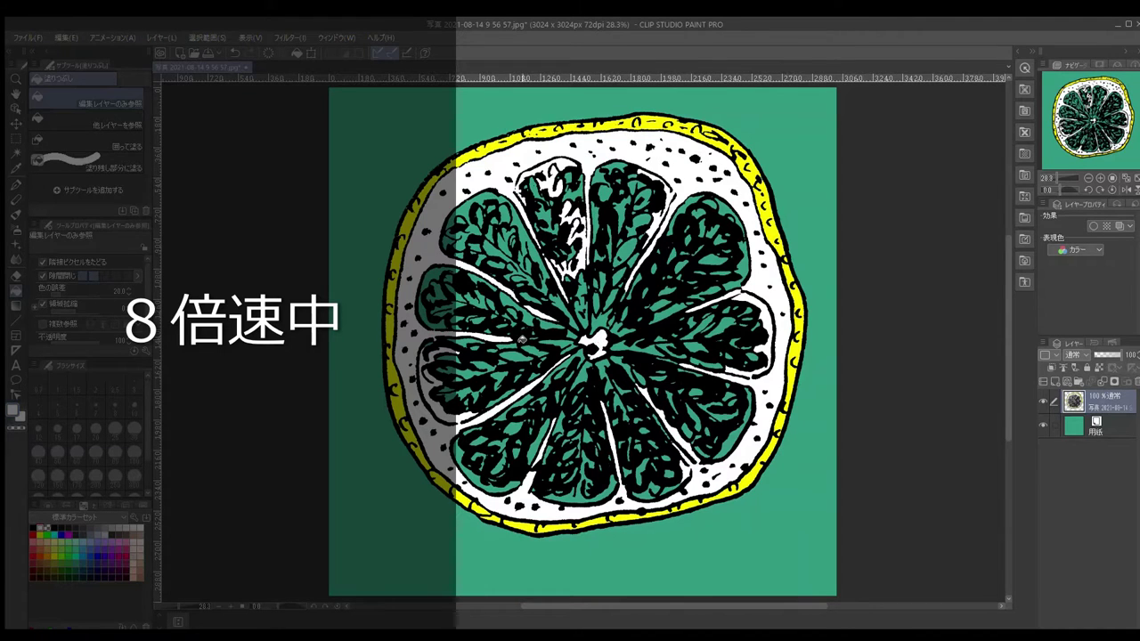
{"action": "key", "text": "p"}
{"action": "key", "text": "ctrl+z"}
{"action": "key", "text": "ctrl+z"}
{"action": "key", "text": "ctrl+z"}
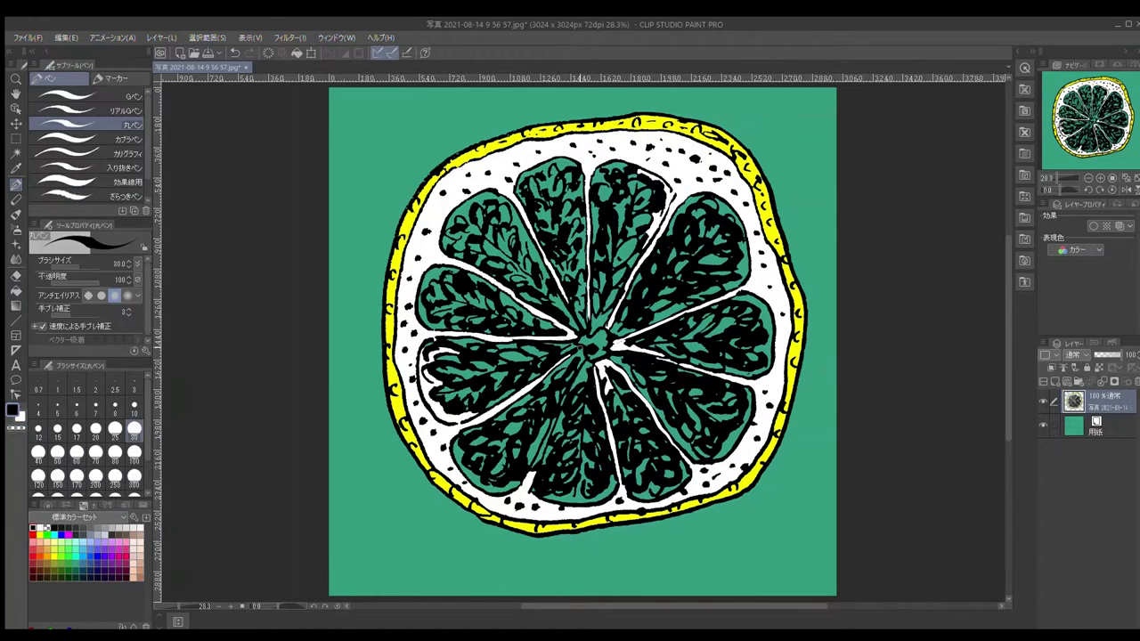
Fill the slice's centre white and set the Round pen colour to white
{"action": "key", "text": "g"}
{"action": "left_click", "coordinate": [595, 343]}
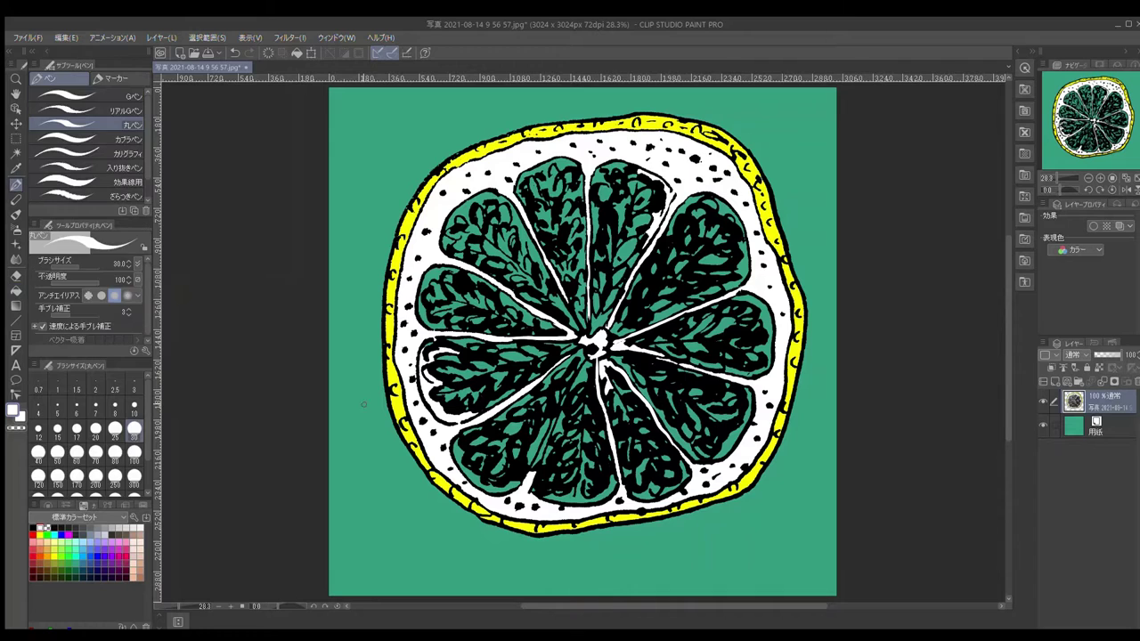
{"action": "key", "text": "p"}
{"action": "key", "text": "g"}
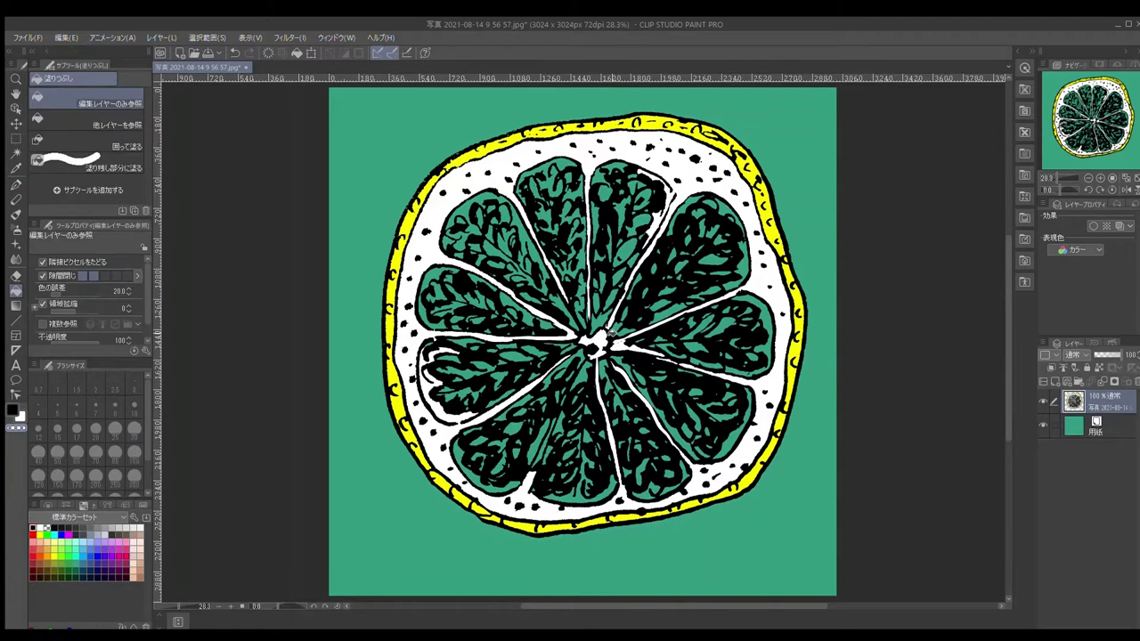
{"action": "key", "text": "x"}
{"action": "key", "text": "p"}
{"action": "key", "text": "x"}
{"action": "key", "text": "g"}
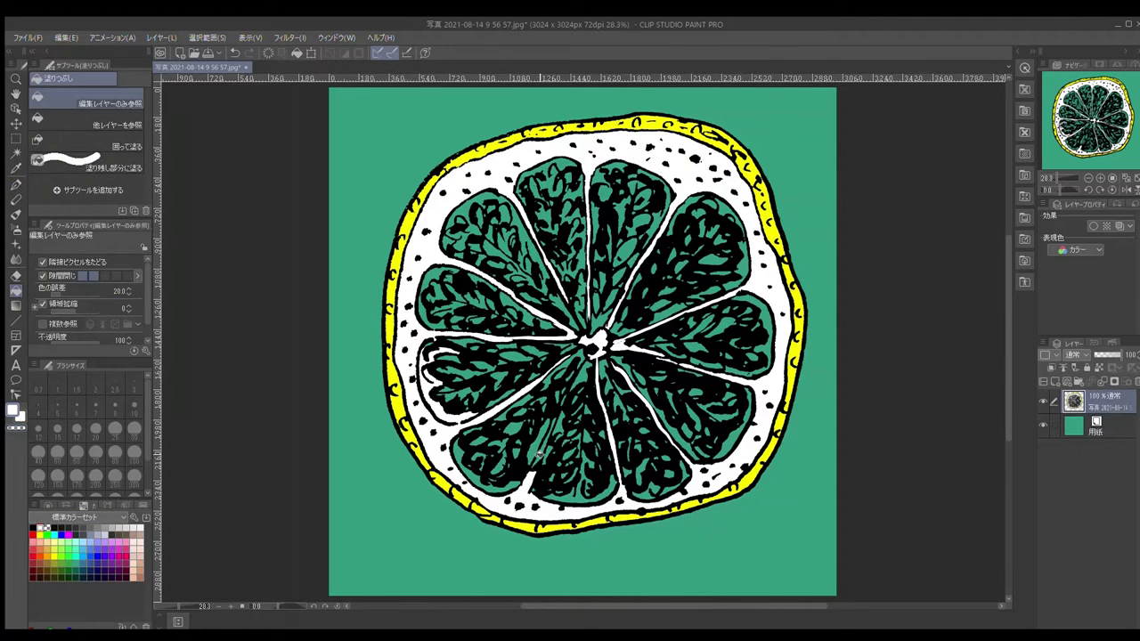
{"action": "key", "text": "p"}
{"action": "key", "text": "x"}
{"action": "key", "text": "x"}
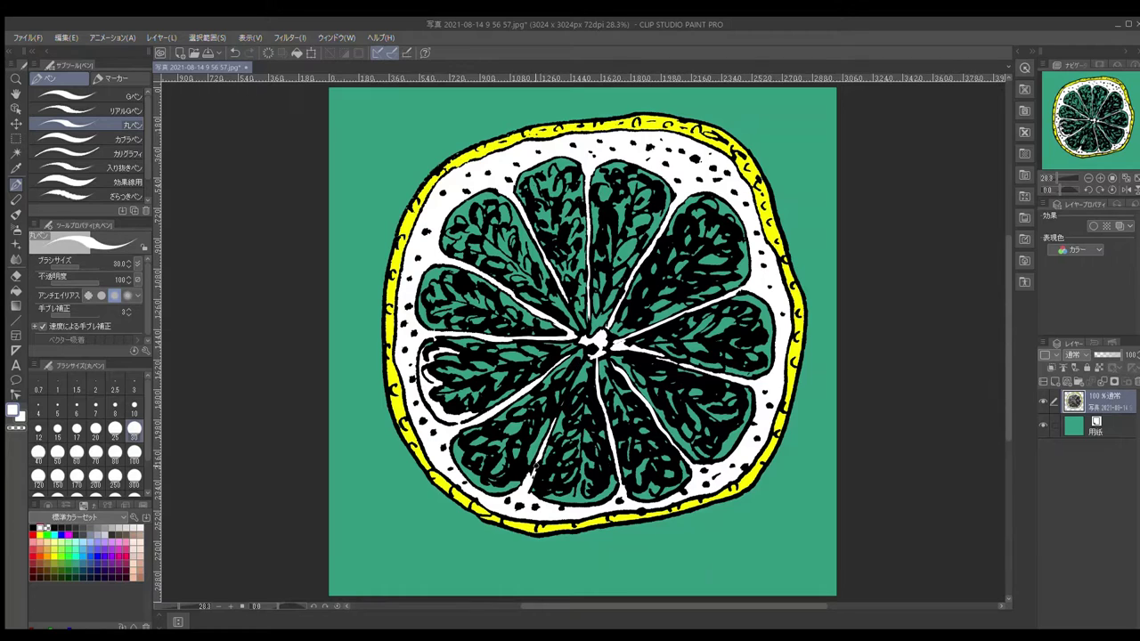
Draw three short white divider strokes around the centre and fill the left segment pink
{"action": "left_click_drag", "start_coordinate": [588, 355], "coordinate": [564, 394]}
{"action": "left_click_drag", "start_coordinate": [581, 340], "coordinate": [566, 301]}
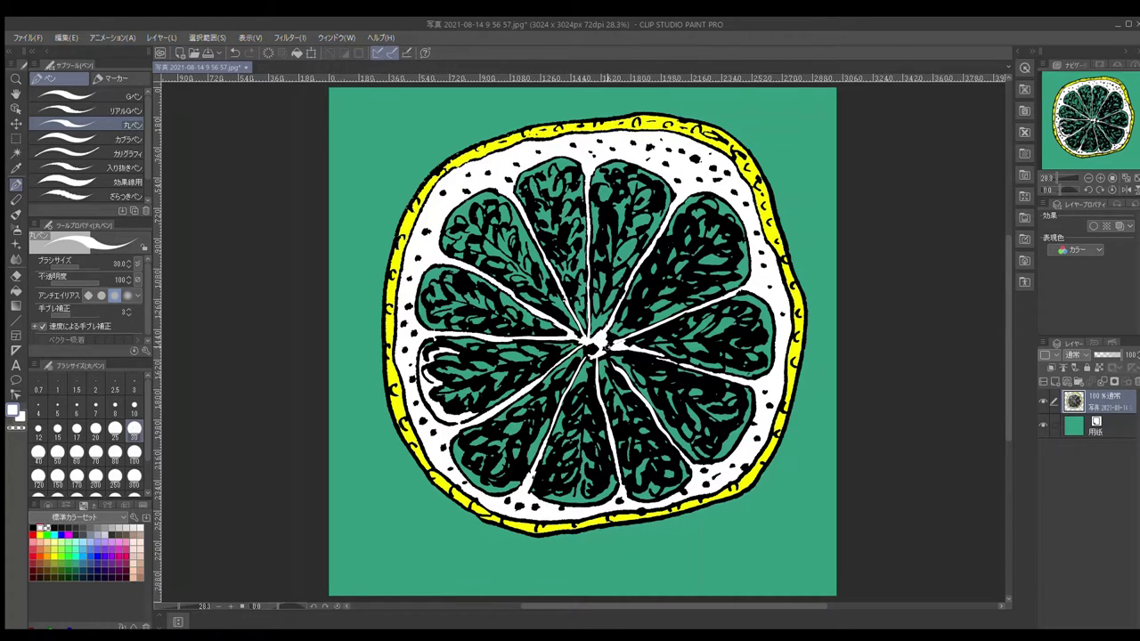
{"action": "left_click_drag", "start_coordinate": [596, 350], "coordinate": [611, 361]}
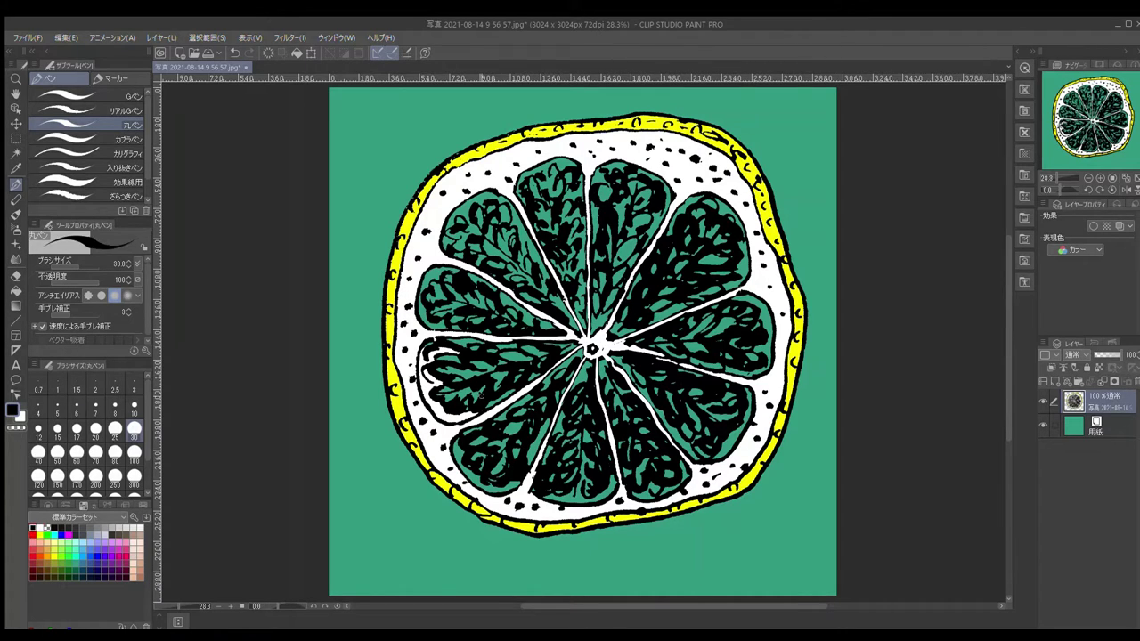
{"action": "key", "text": "g"}
{"action": "left_click", "coordinate": [126, 544]}
{"action": "left_click", "coordinate": [427, 384]}
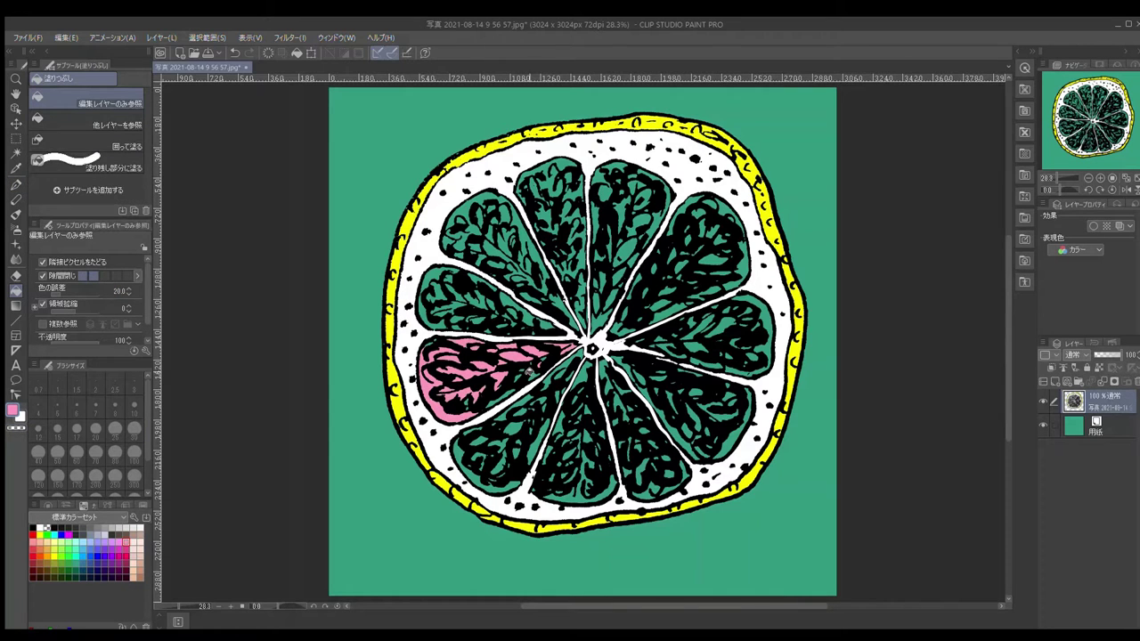
On a new layer, paint the segment flesh pink and merge it into the scanned drawing layer
{"action": "key", "text": "ctrl+shift+n"}
{"action": "key", "text": "p"}
{"action": "mouse_move", "coordinate": [463, 338]}
{"action": "left_mouse_down"}
{"action": "mouse_move", "coordinate": [664, 174]}
{"action": "mouse_move", "coordinate": [597, 472]}
{"action": "mouse_move", "coordinate": [748, 374]}
{"action": "mouse_move", "coordinate": [707, 216]}
{"action": "mouse_move", "coordinate": [663, 254]}
{"action": "left_mouse_up"}
{"action": "left_click", "coordinate": [1079, 405]}
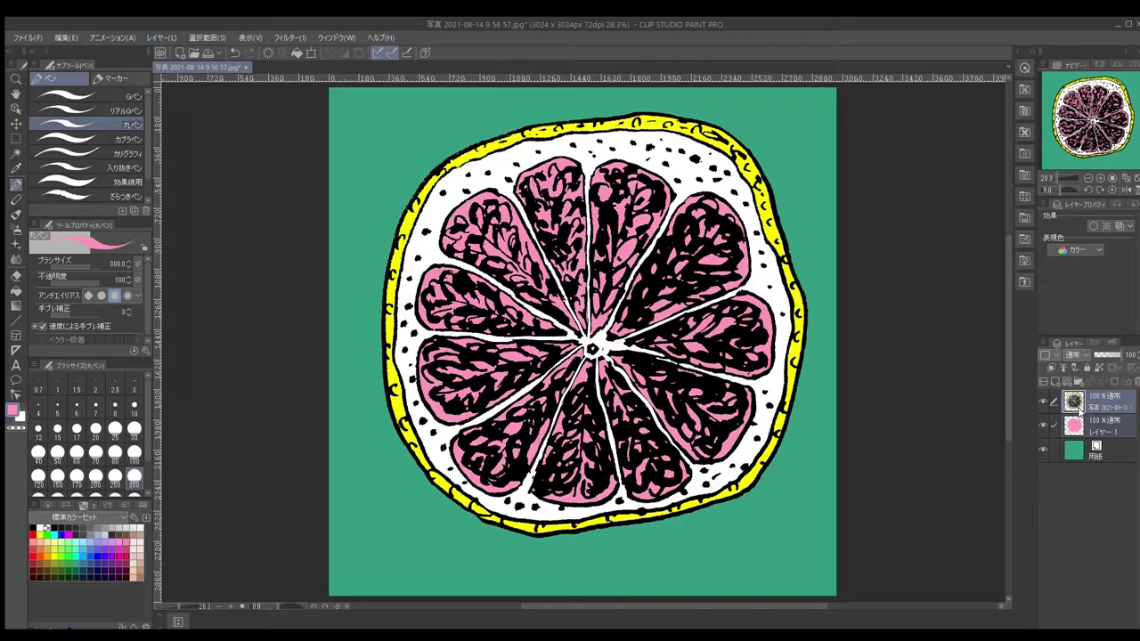
{"action": "key", "text": "ctrl+e"}
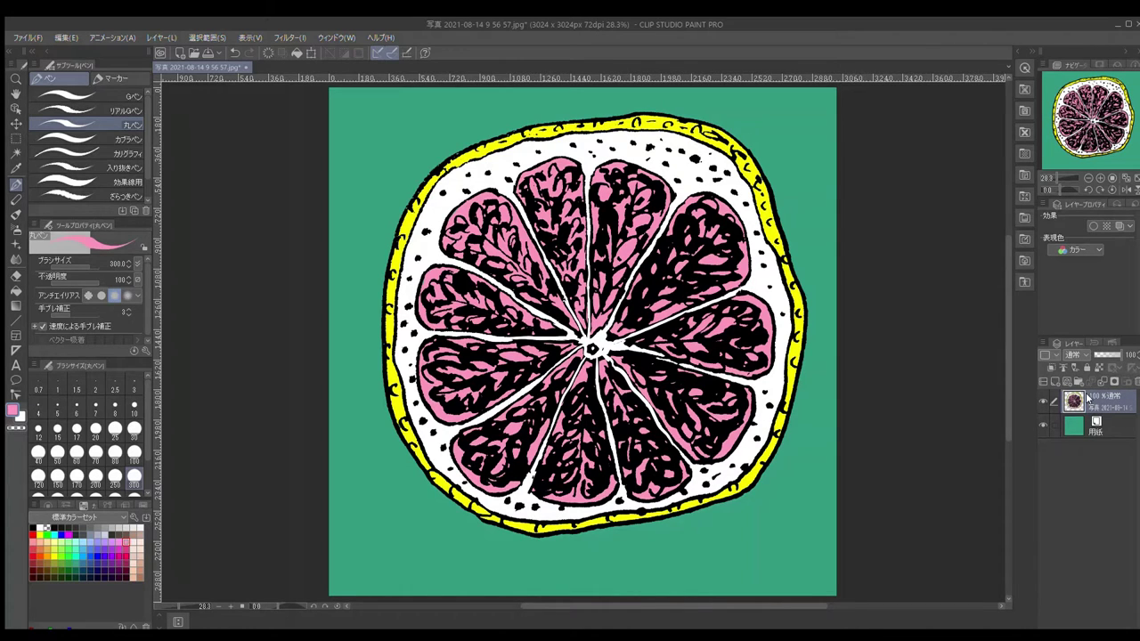
{"action": "key", "text": "ctrl+z"}
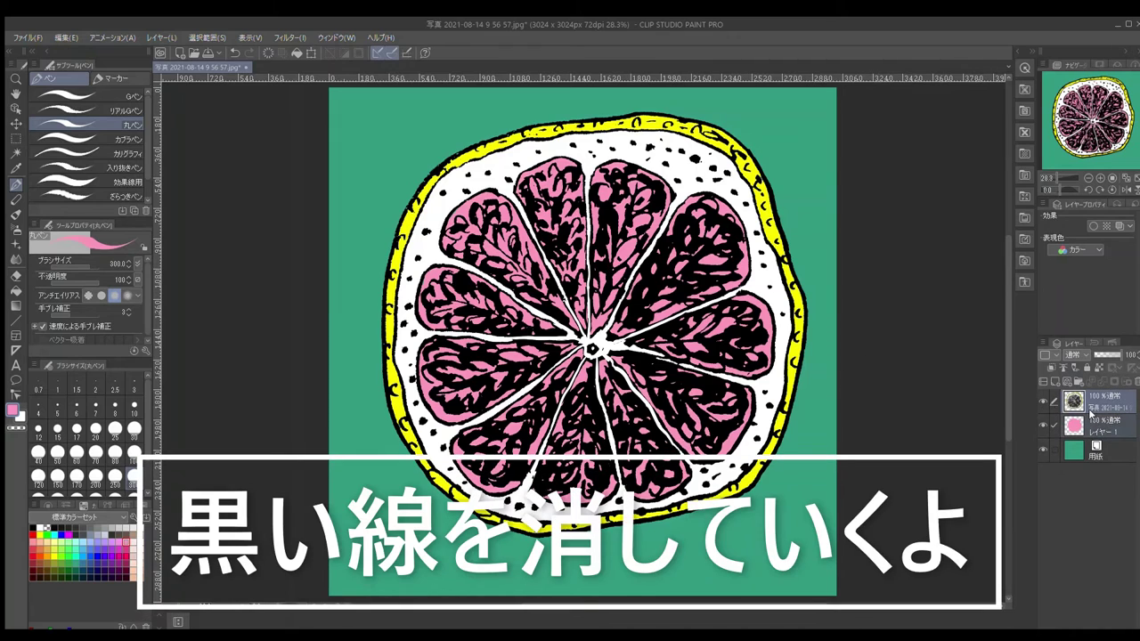
{"action": "key", "text": "ctrl+e"}
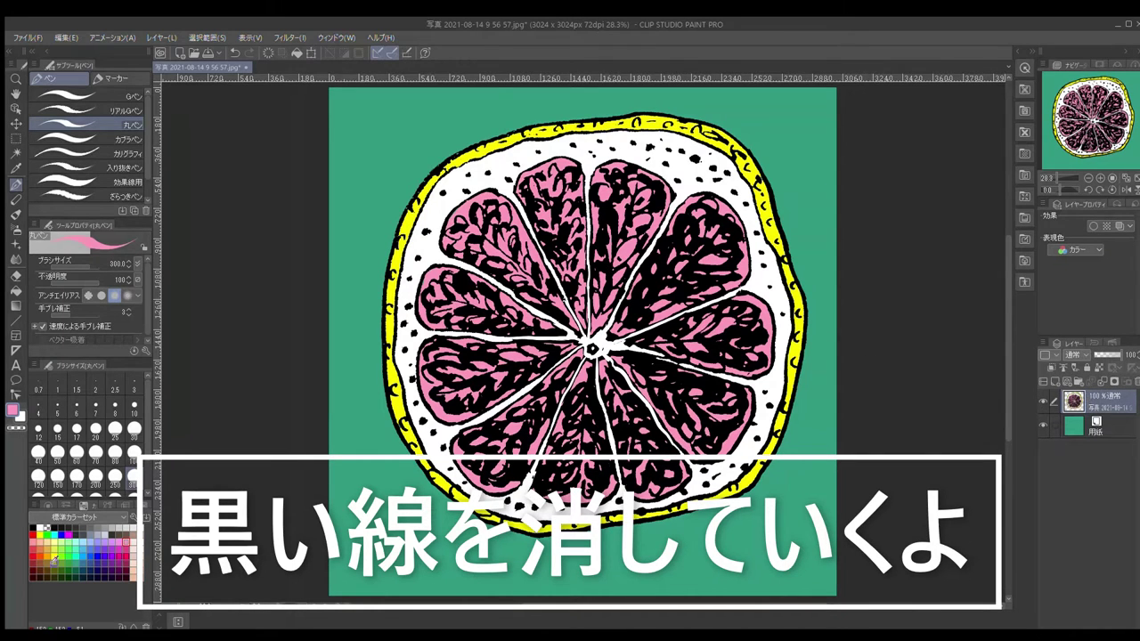
Fill the black outer outline yellow and the segment lines and centre strays pink
{"action": "key", "text": "g"}
{"action": "left_click", "coordinate": [389, 276]}
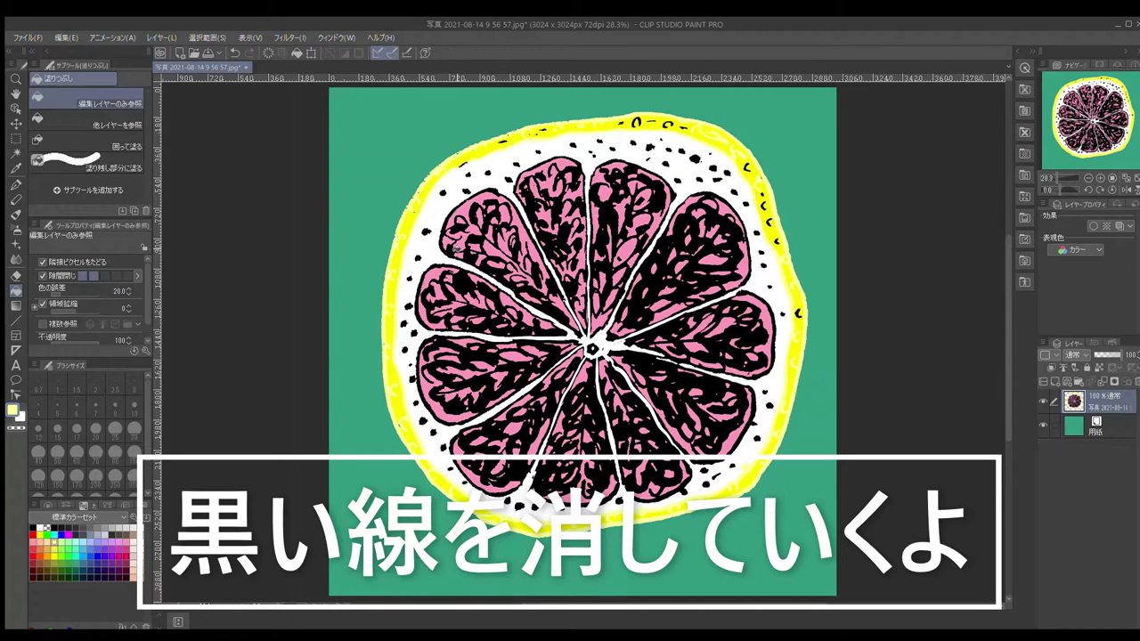
{"action": "left_click", "coordinate": [54, 542]}
{"action": "left_click", "coordinate": [470, 374]}
{"action": "left_click", "coordinate": [458, 298]}
{"action": "left_click", "coordinate": [486, 222]}
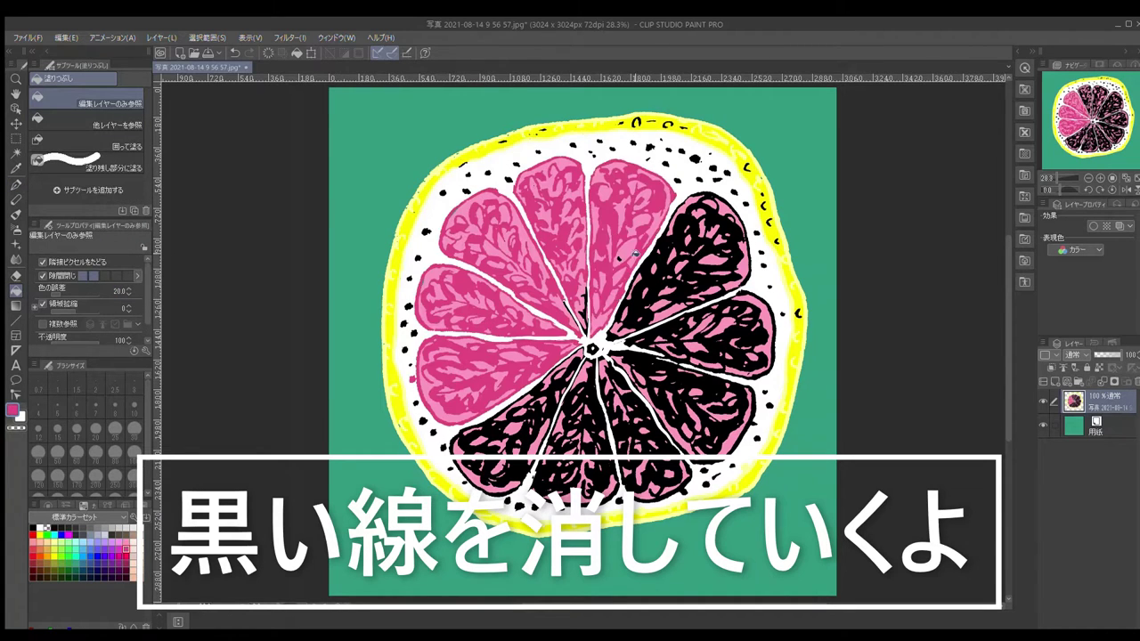
{"action": "left_click", "coordinate": [677, 268]}
{"action": "left_click", "coordinate": [563, 377]}
{"action": "left_click", "coordinate": [581, 307]}
{"action": "left_click", "coordinate": [628, 376]}
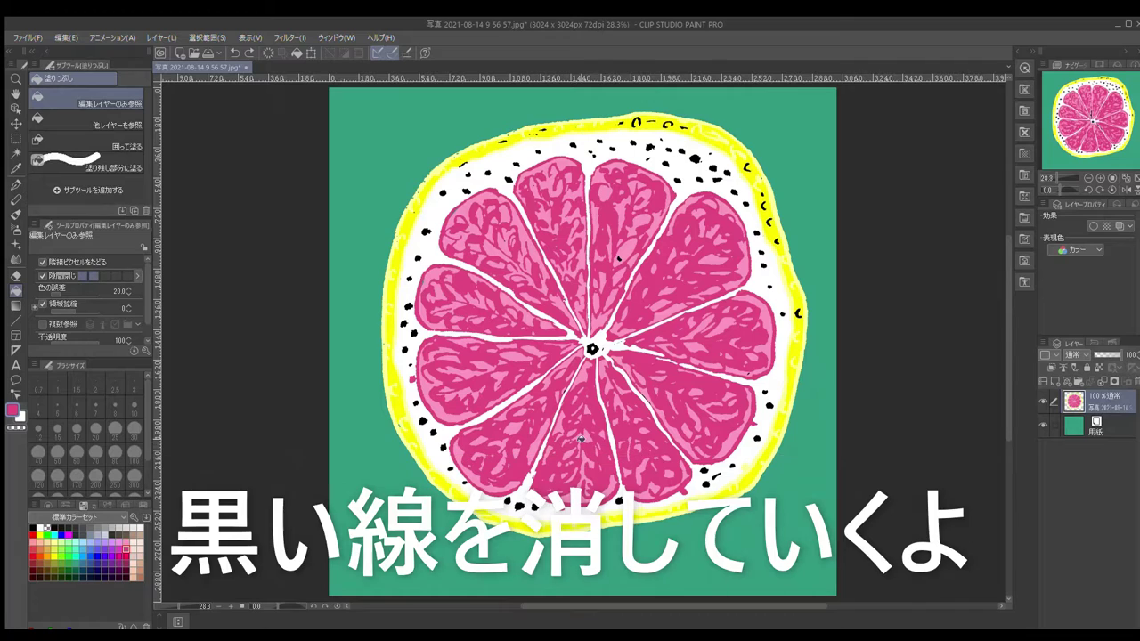
Fill the upper-left and top seed dots and the centre spot light pink
{"action": "left_click", "coordinate": [130, 554]}
{"action": "left_click", "coordinate": [427, 232]}
{"action": "left_click", "coordinate": [444, 191]}
{"action": "left_click", "coordinate": [463, 165]}
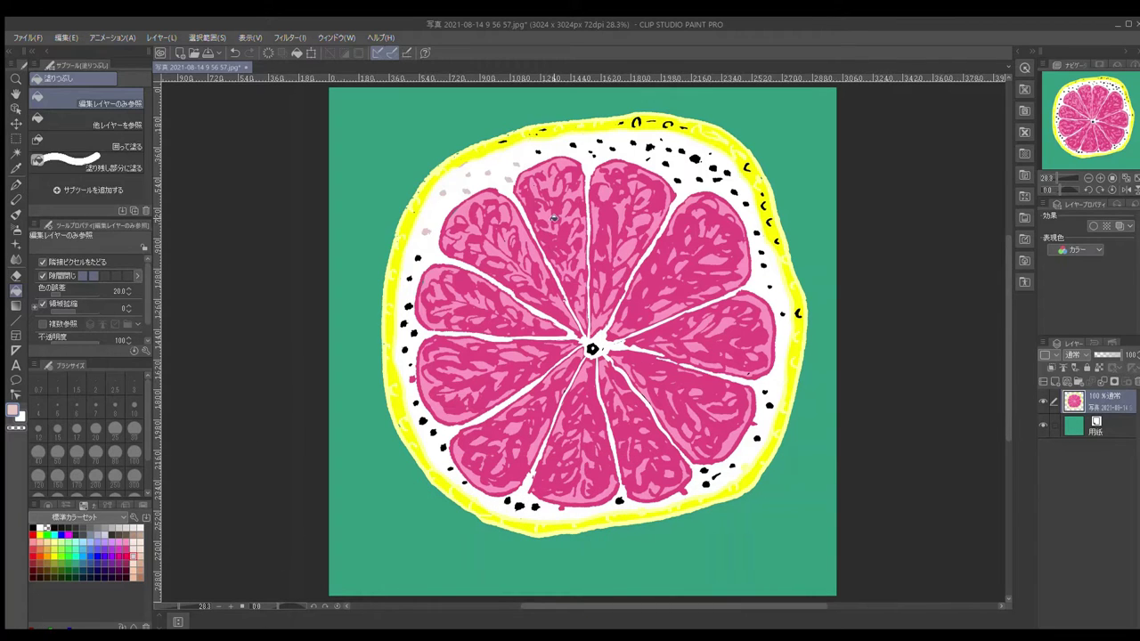
{"action": "left_click", "coordinate": [593, 349]}
{"action": "left_click", "coordinate": [573, 146]}
{"action": "left_click", "coordinate": [650, 147]}
{"action": "left_click", "coordinate": [695, 159]}
Fill the seed dots around the right and lower-left rind light pink
{"action": "left_click", "coordinate": [744, 202]}
{"action": "left_click", "coordinate": [766, 408]}
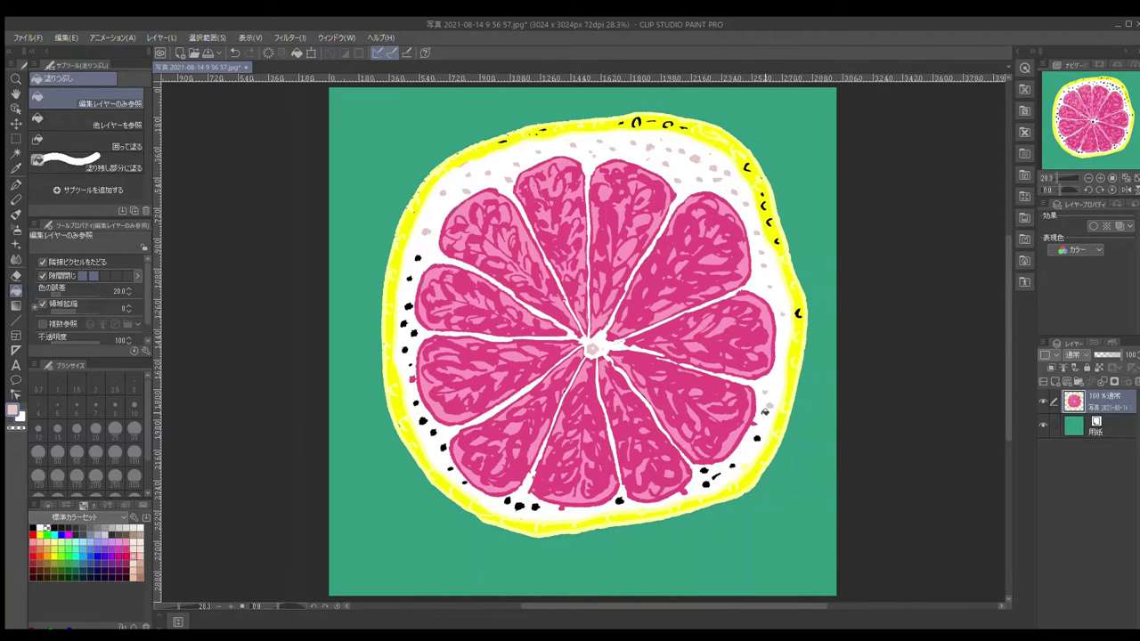
{"action": "left_click", "coordinate": [729, 460]}
{"action": "left_click", "coordinate": [520, 506]}
{"action": "left_click", "coordinate": [534, 506]}
{"action": "left_click", "coordinate": [441, 451]}
{"action": "left_click", "coordinate": [411, 330]}
{"action": "left_click", "coordinate": [15, 184]}
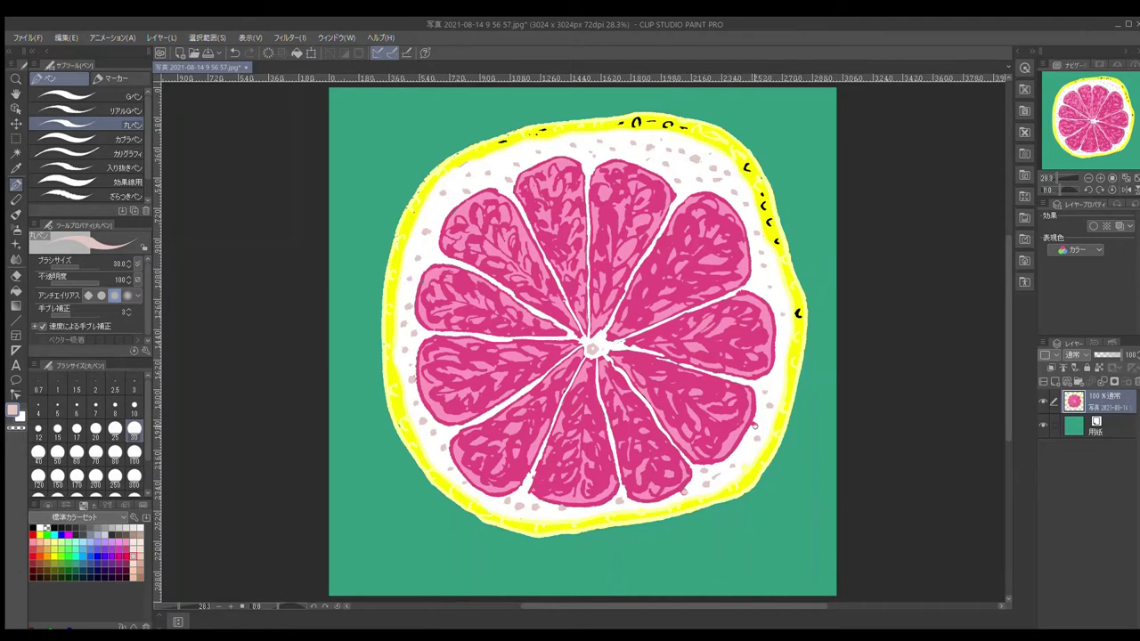
Cover the leftover black marks on the top and right rind, then sample the pulp pink
{"action": "left_click", "coordinate": [532, 489], "text": "alt"}
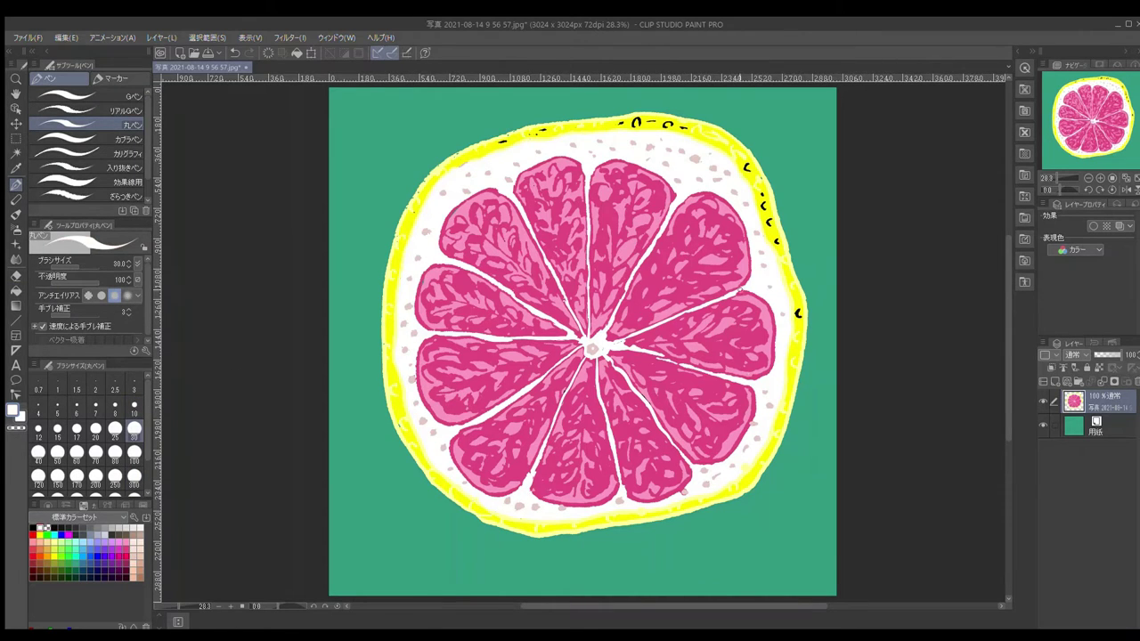
{"action": "key", "text": "g"}
{"action": "left_click", "coordinate": [624, 121]}
{"action": "left_click", "coordinate": [746, 167]}
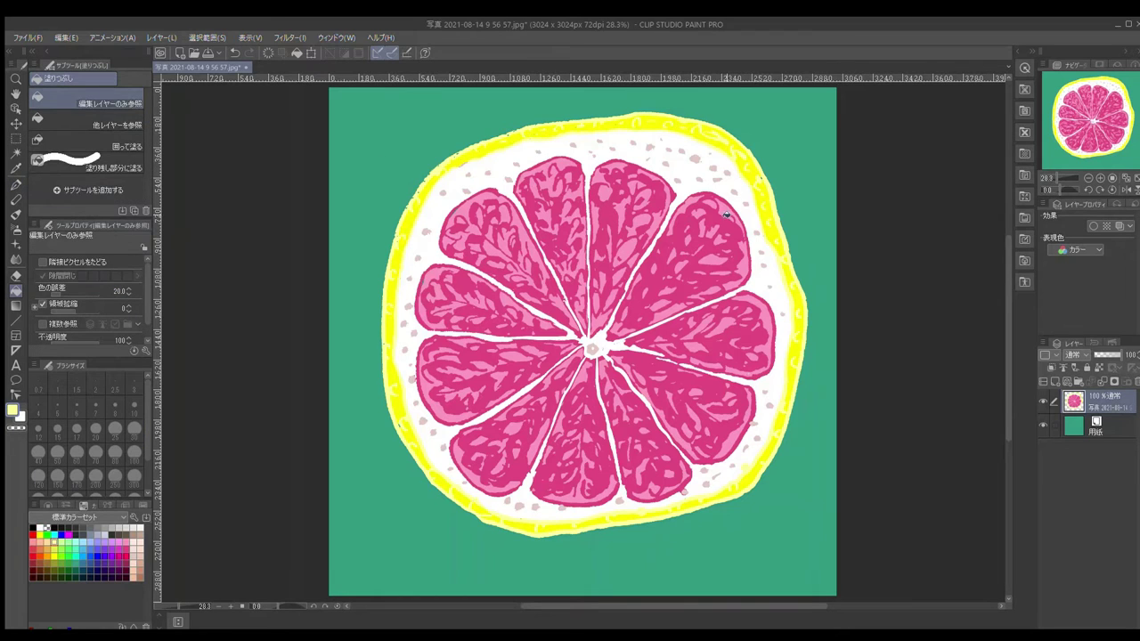
{"action": "key", "text": "p"}
{"action": "left_click", "coordinate": [751, 425], "text": "alt"}
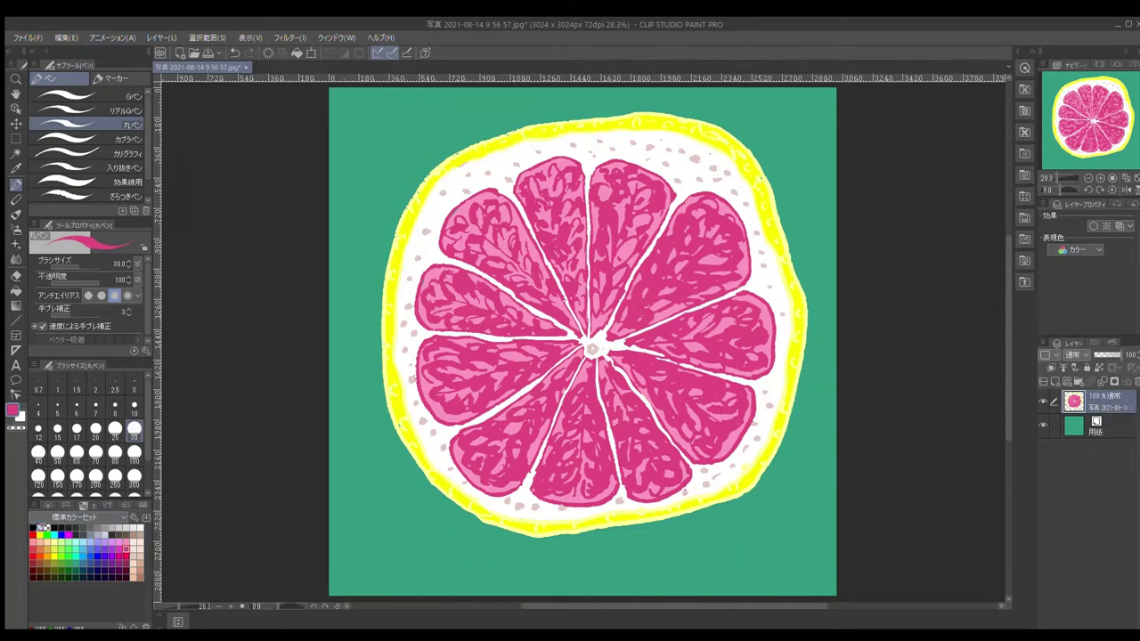
Retouch the separator right of the centre in white and the upper-left rind edge pale yellow
{"action": "left_click", "coordinate": [604, 351], "text": "alt"}
{"action": "left_click_drag", "start_coordinate": [635, 352], "coordinate": [679, 365]}
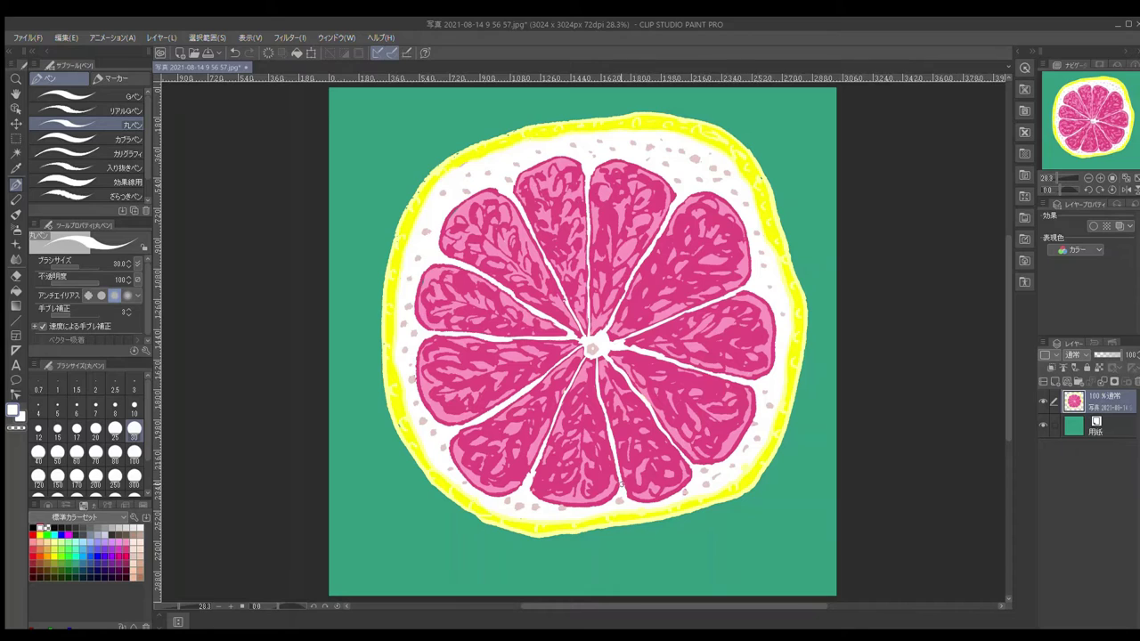
{"action": "left_click", "coordinate": [472, 198], "text": "alt"}
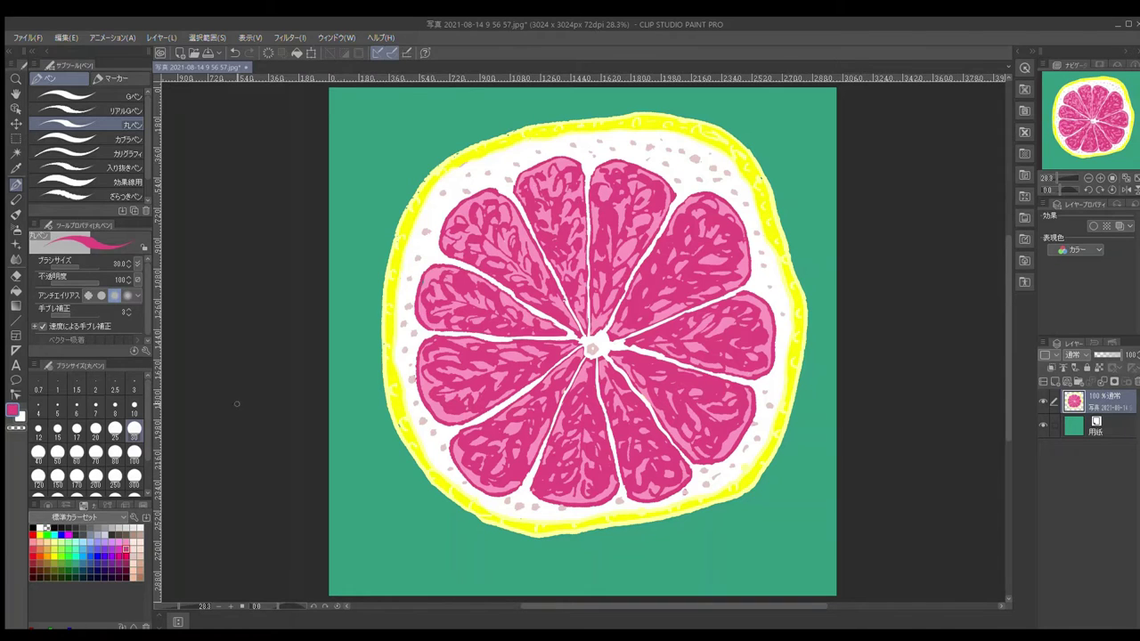
{"action": "left_click", "coordinate": [577, 337], "text": "alt"}
{"action": "left_click", "coordinate": [388, 346], "text": "alt"}
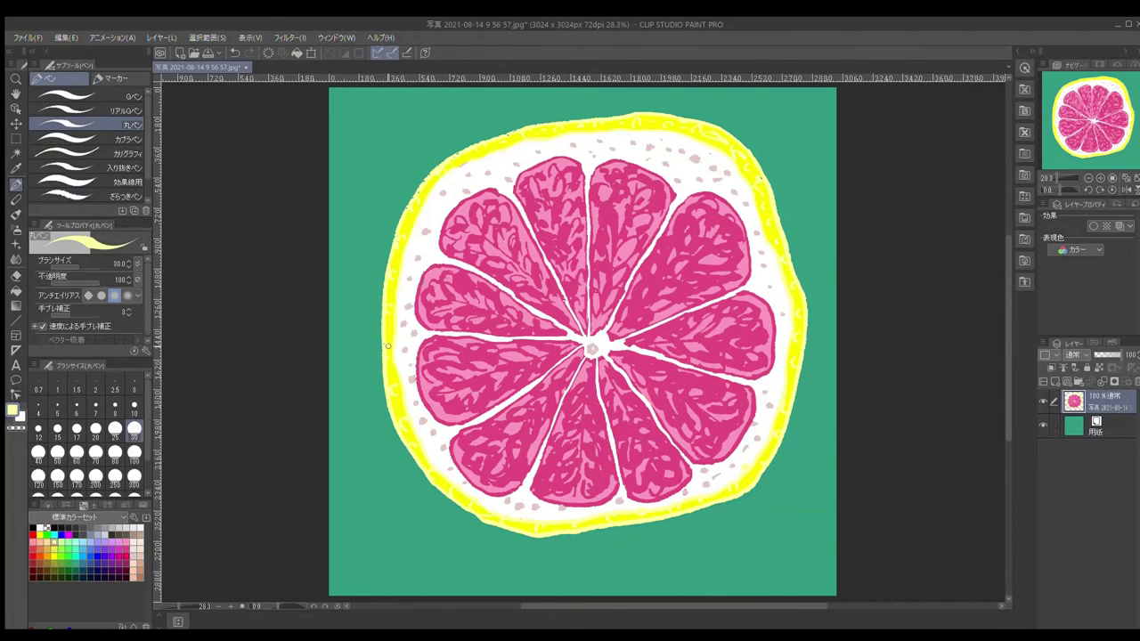
{"action": "left_click_drag", "start_coordinate": [413, 194], "coordinate": [515, 131]}
{"action": "left_click", "coordinate": [128, 551]}
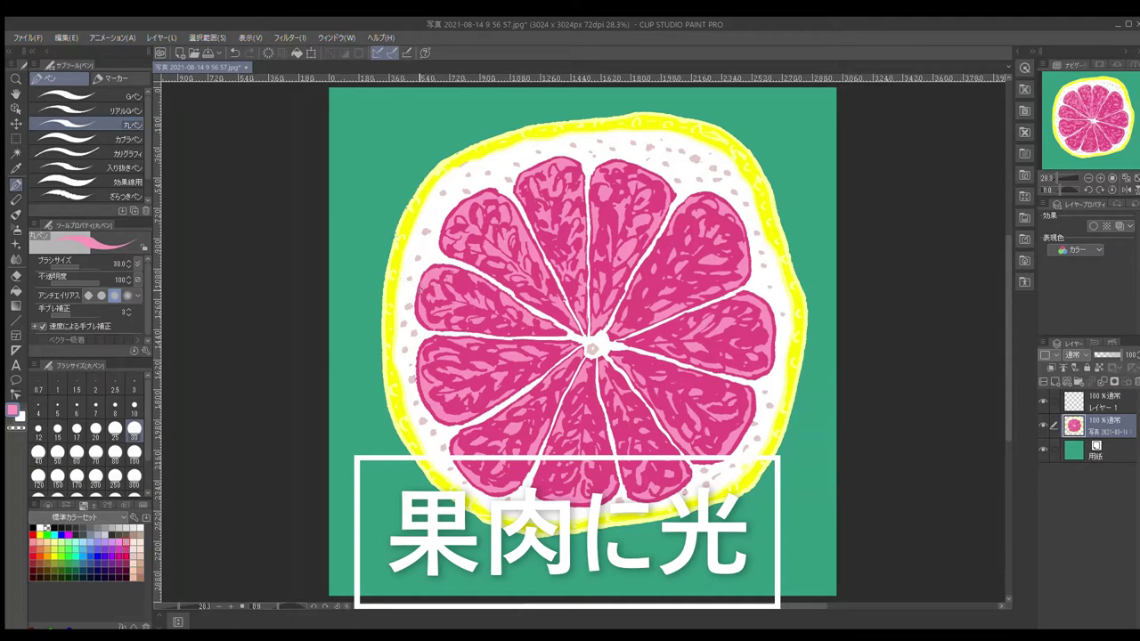
Dab a white highlight onto a pink pulp segment with the Round pen
{"action": "left_click", "coordinate": [126, 545]}
{"action": "key", "text": "x"}
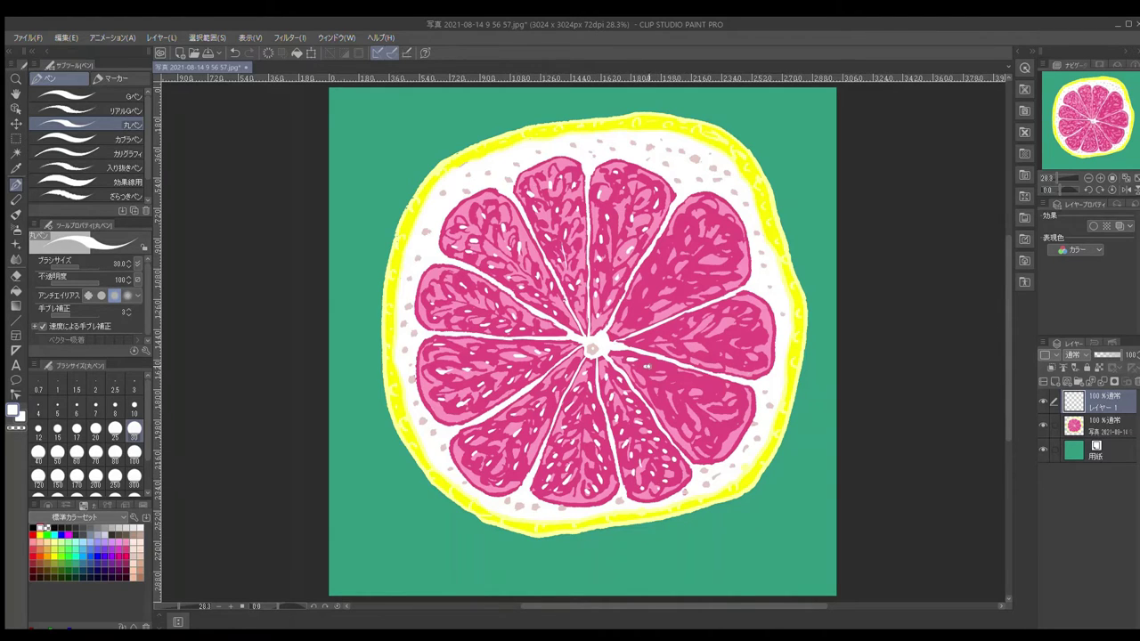
{"action": "left_click_drag", "start_coordinate": [653, 382], "coordinate": [668, 383]}
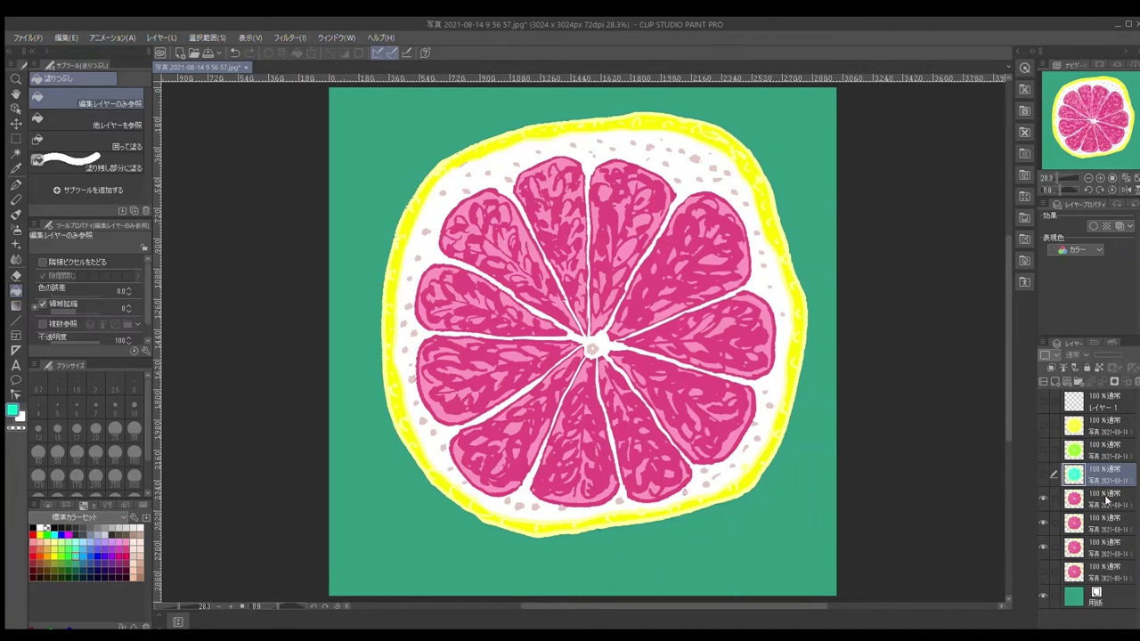
Recolour two pulp copies orange and purple, hiding each one when done
{"action": "left_click", "coordinate": [433, 276]}
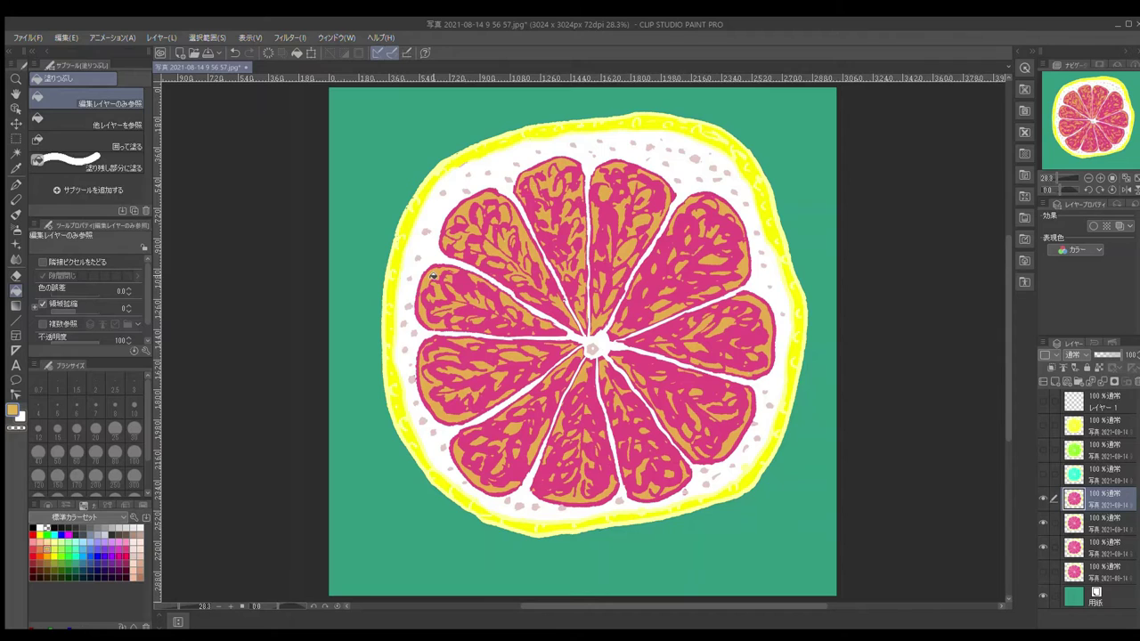
{"action": "left_click", "coordinate": [39, 556]}
{"action": "left_click", "coordinate": [460, 282]}
{"action": "left_click", "coordinate": [1087, 524]}
{"action": "left_click", "coordinate": [112, 536]}
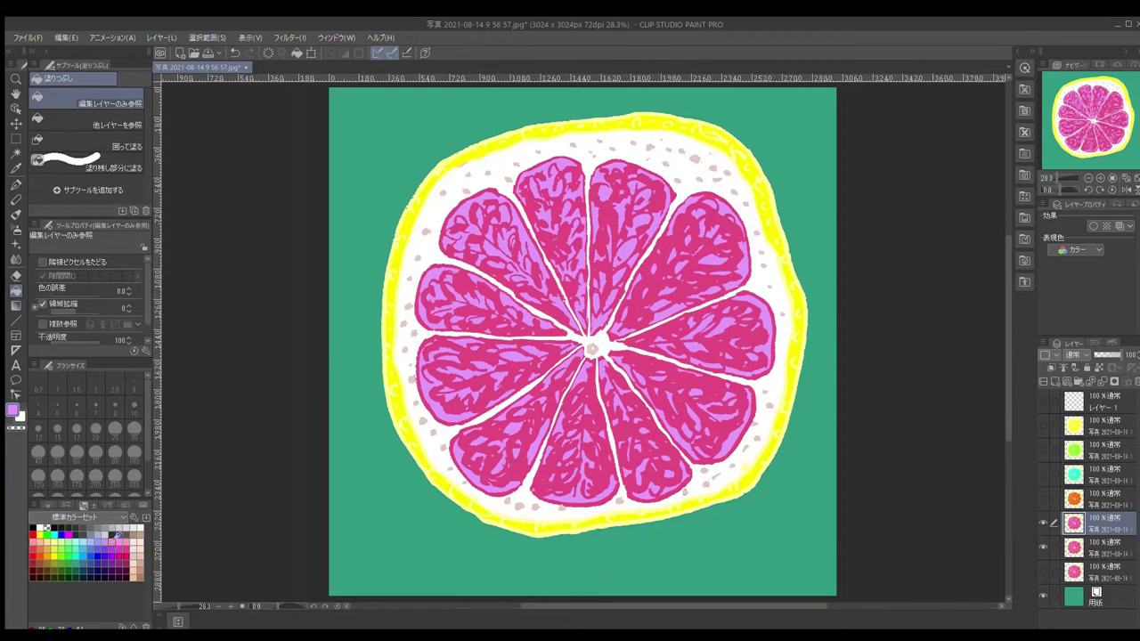
{"action": "left_click", "coordinate": [448, 288]}
{"action": "left_click", "coordinate": [1044, 524]}
{"action": "left_click", "coordinate": [1087, 548]}
Recolour the next pulp copy black and hide it
{"action": "left_click", "coordinate": [89, 528]}
{"action": "left_click", "coordinate": [426, 290]}
{"action": "left_click", "coordinate": [33, 528]}
{"action": "left_click", "coordinate": [445, 298]}
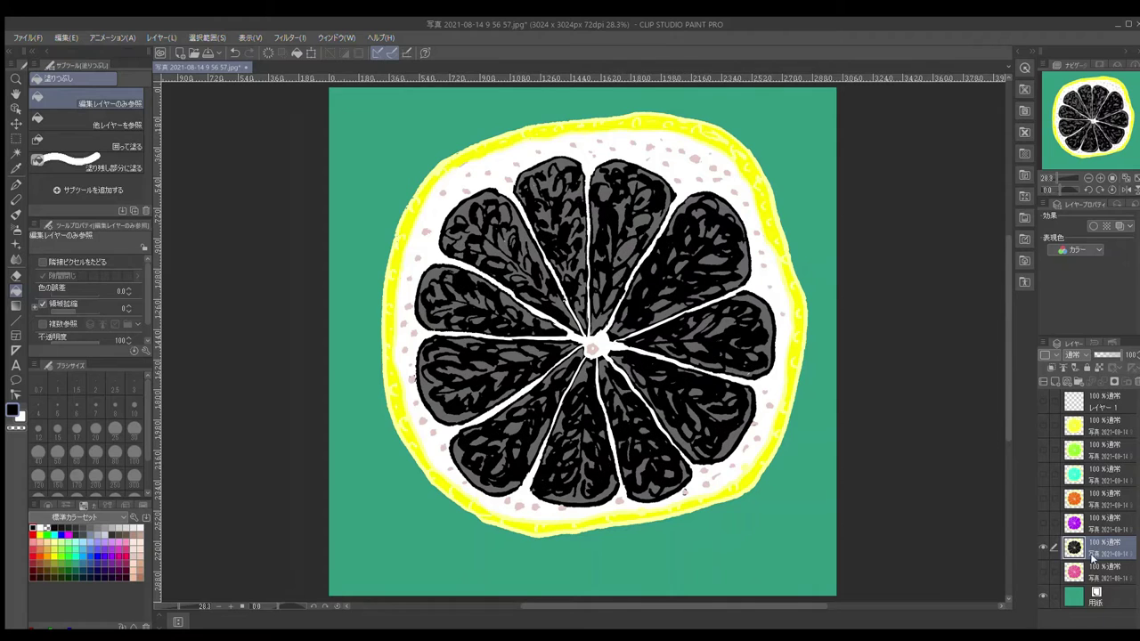
{"action": "left_click", "coordinate": [1087, 572]}
Recolour the pink copy's pulp light and dark blue, then add an empty layer
{"action": "left_click", "coordinate": [1045, 548]}
{"action": "left_click", "coordinate": [90, 541]}
{"action": "left_click", "coordinate": [473, 329]}
{"action": "left_click", "coordinate": [90, 563]}
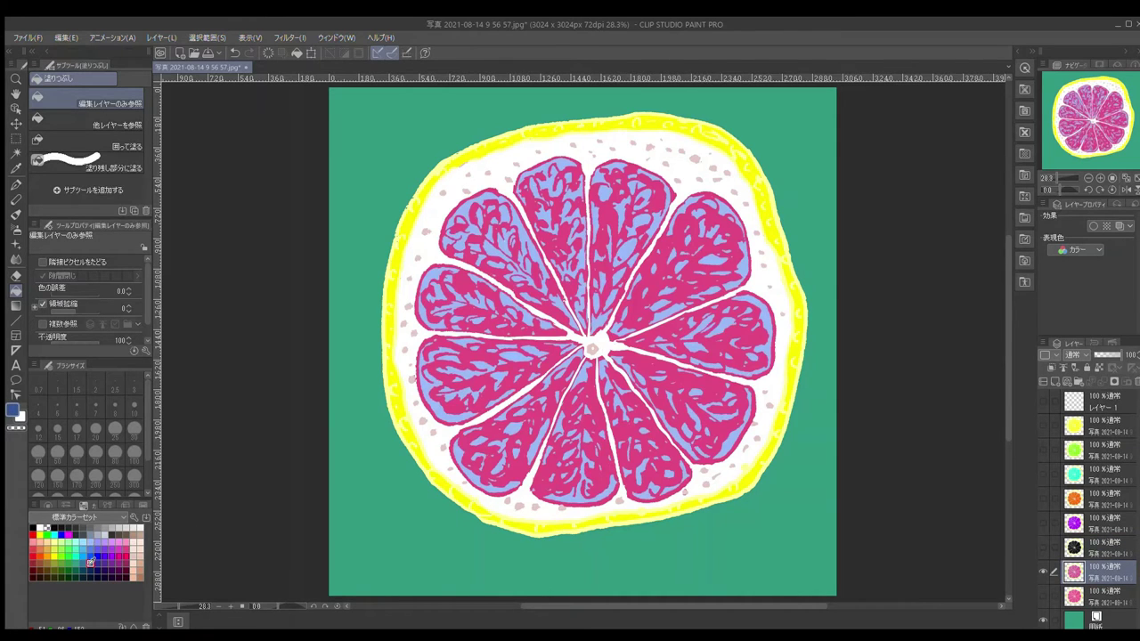
{"action": "left_click", "coordinate": [492, 303]}
{"action": "key", "text": "ctrl+shift+n"}
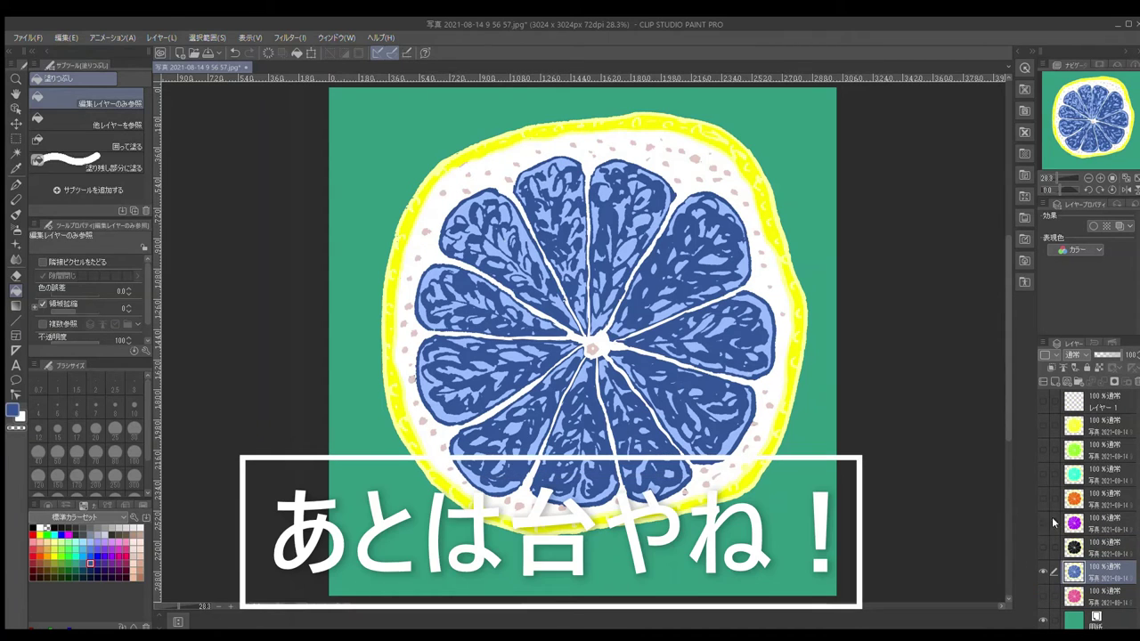
Fill the tabletop below the table line in tan, undoing a trial light-grey fill
{"action": "left_click", "coordinate": [132, 528]}
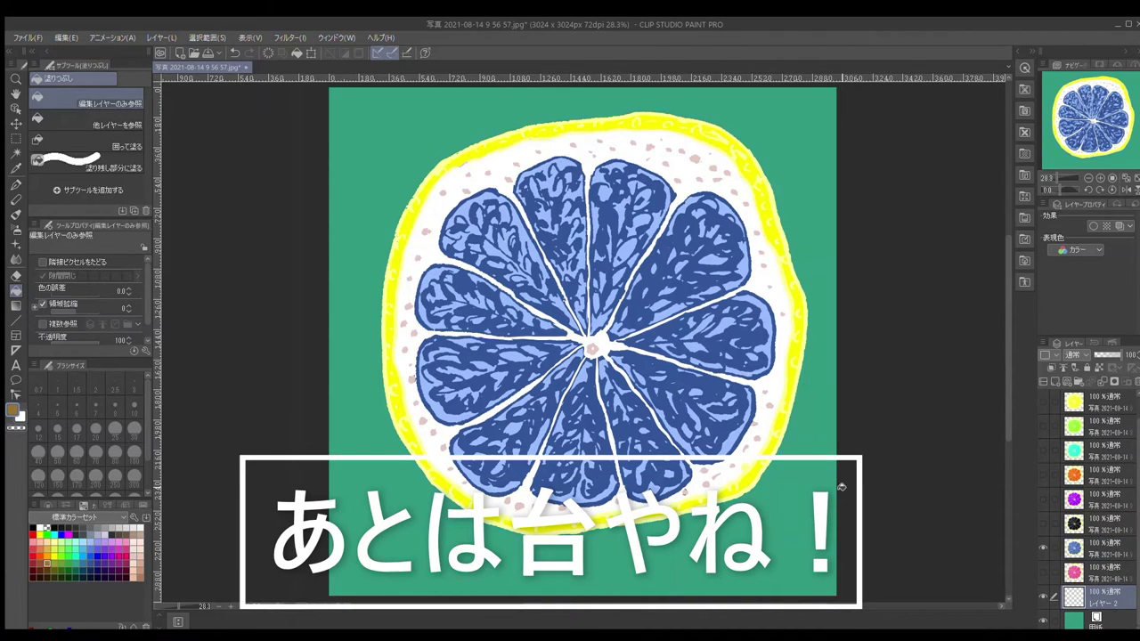
{"action": "key", "text": "p"}
{"action": "key", "text": "g"}
{"action": "left_click", "coordinate": [424, 526]}
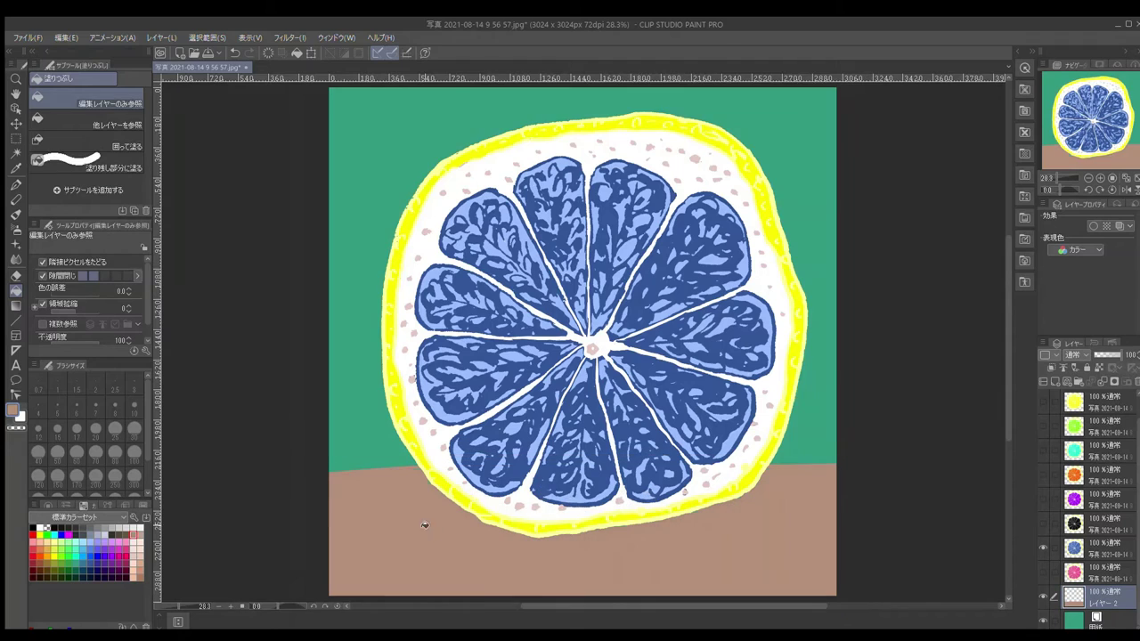
{"action": "left_click", "coordinate": [118, 529]}
{"action": "left_click", "coordinate": [395, 517]}
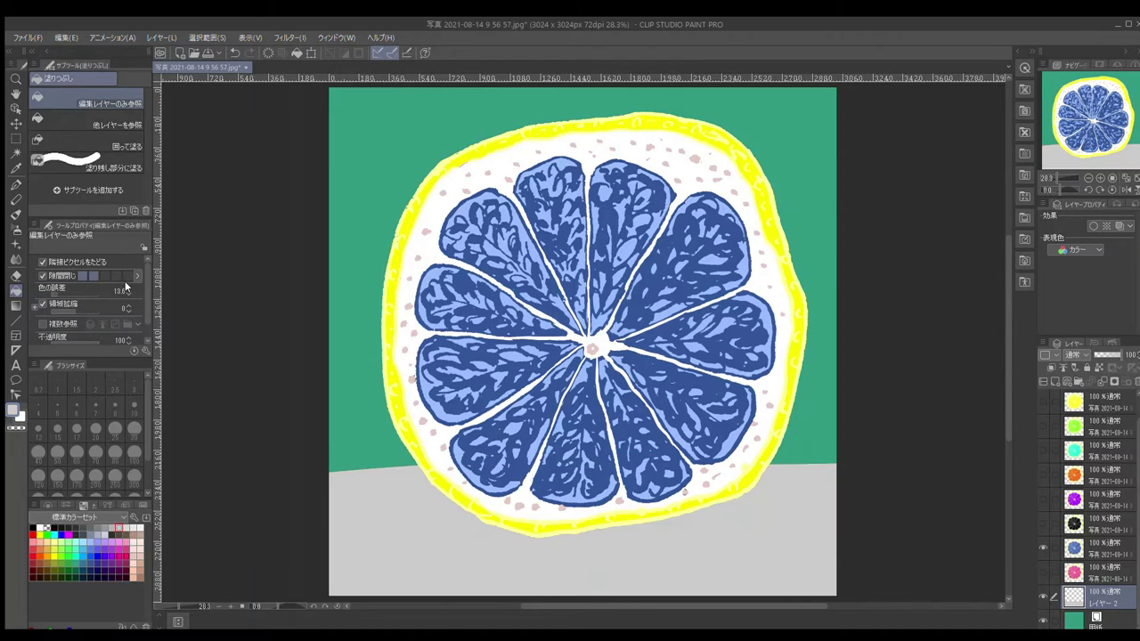
{"action": "left_click", "coordinate": [132, 527]}
{"action": "key", "text": "ctrl+z"}
Paint a dark brown shadow beneath the fruit with the pen at size 100
{"action": "key", "text": "p"}
{"action": "left_click", "coordinate": [134, 452]}
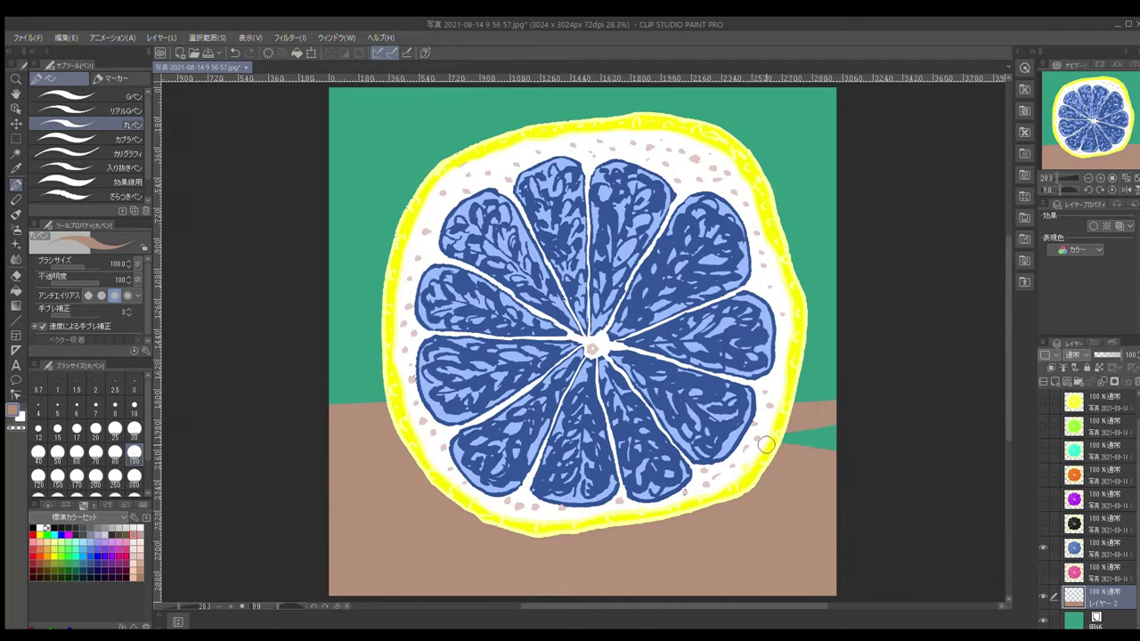
{"action": "left_click_drag", "start_coordinate": [407, 478], "coordinate": [405, 505]}
{"action": "left_click_drag", "start_coordinate": [444, 535], "coordinate": [756, 511]}
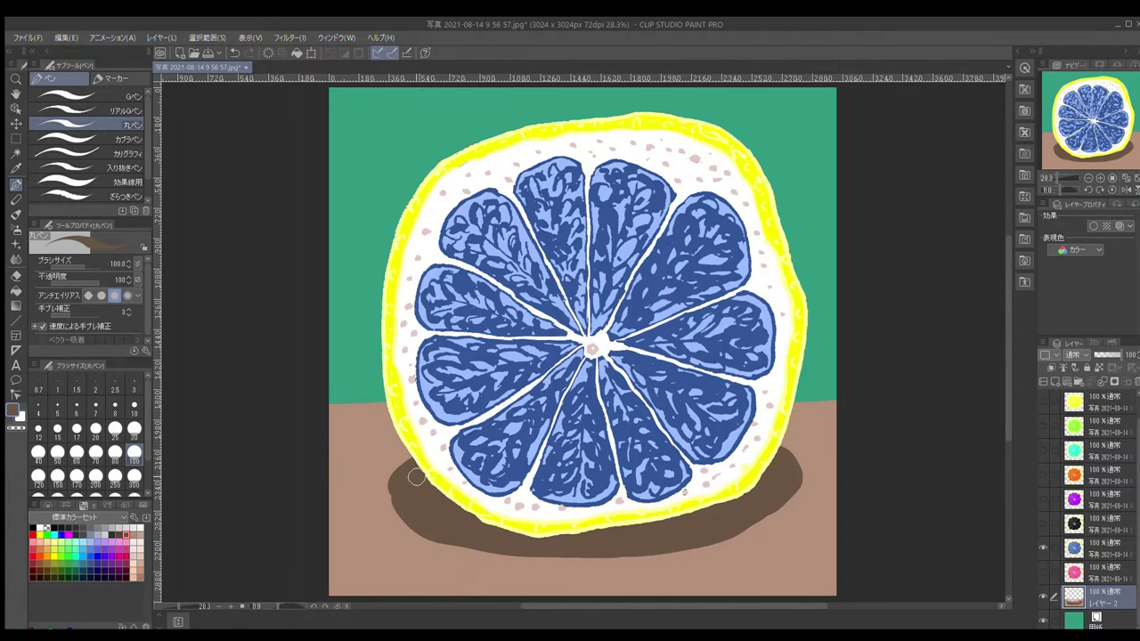
{"action": "left_click", "coordinate": [41, 528]}
Fill the green background, then fill the wall dark slate grey
{"action": "key", "text": "g"}
{"action": "left_click", "coordinate": [336, 224]}
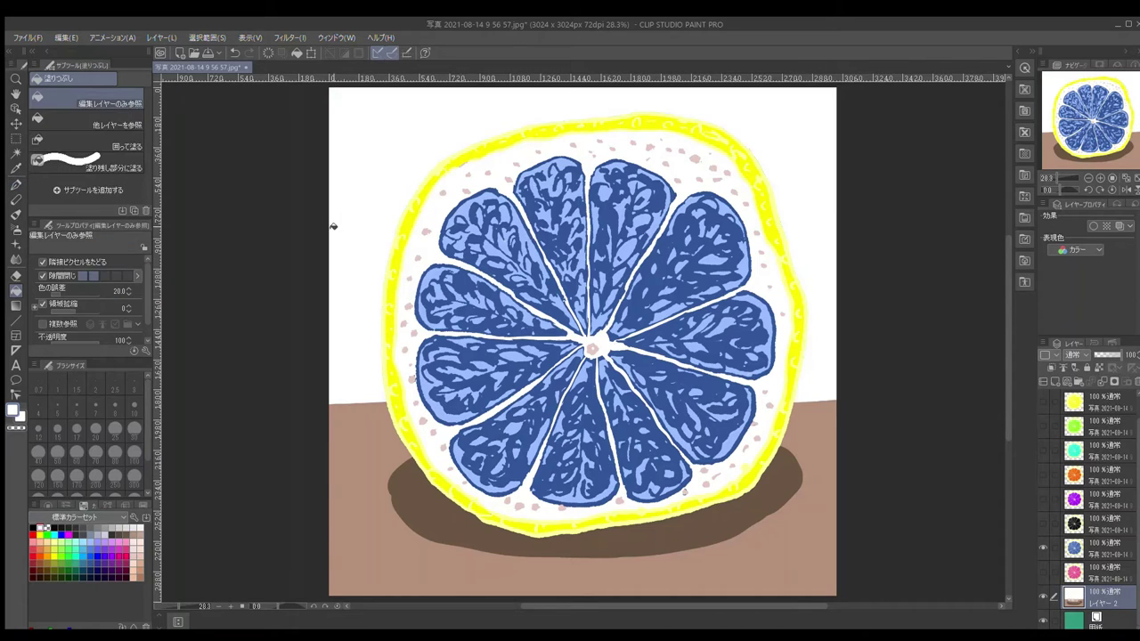
{"action": "left_click", "coordinate": [133, 527]}
{"action": "left_click", "coordinate": [338, 306]}
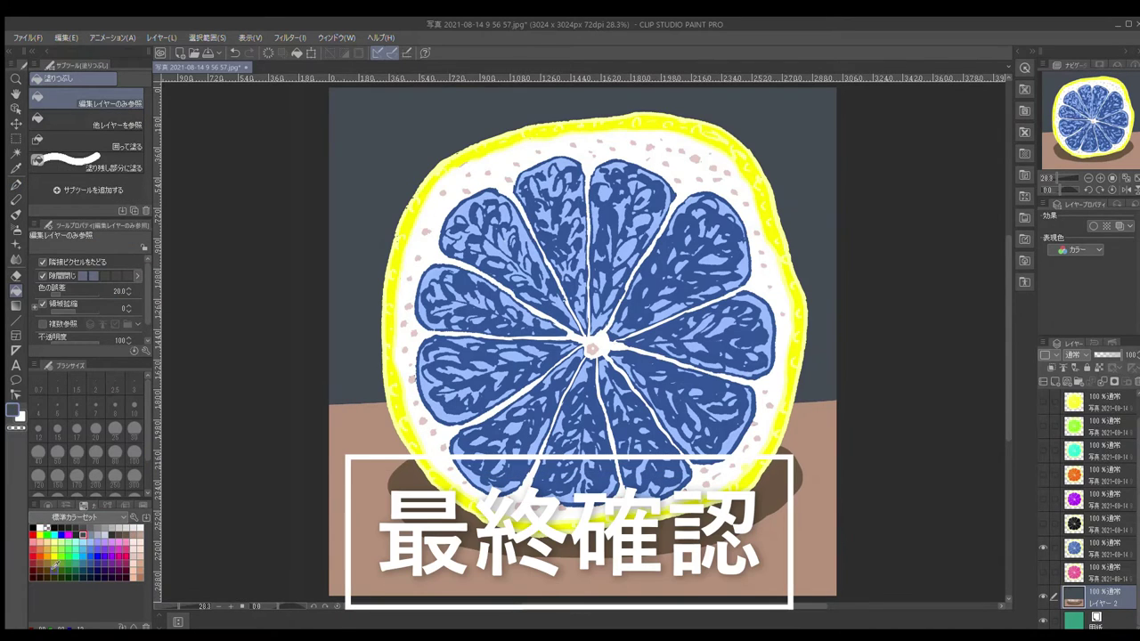
{"action": "left_click", "coordinate": [43, 527]}
Return to the round pen with brush size 30
{"action": "scroll", "coordinate": [1003, 377], "scroll_direction": "up", "scroll_amount": 2}
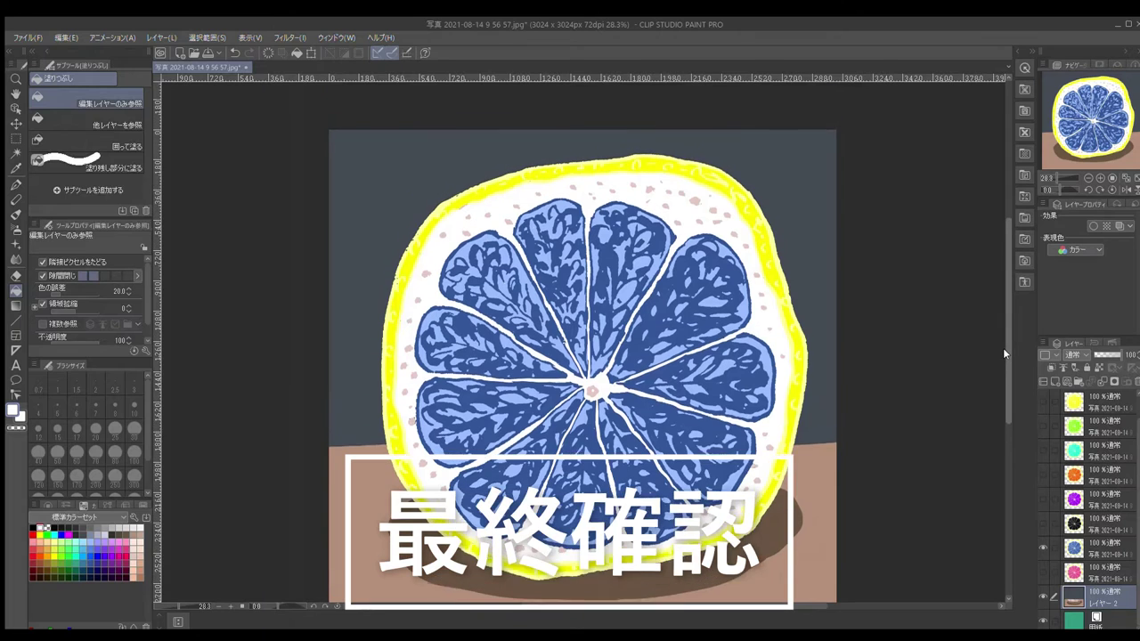
{"action": "left_click", "coordinate": [16, 185]}
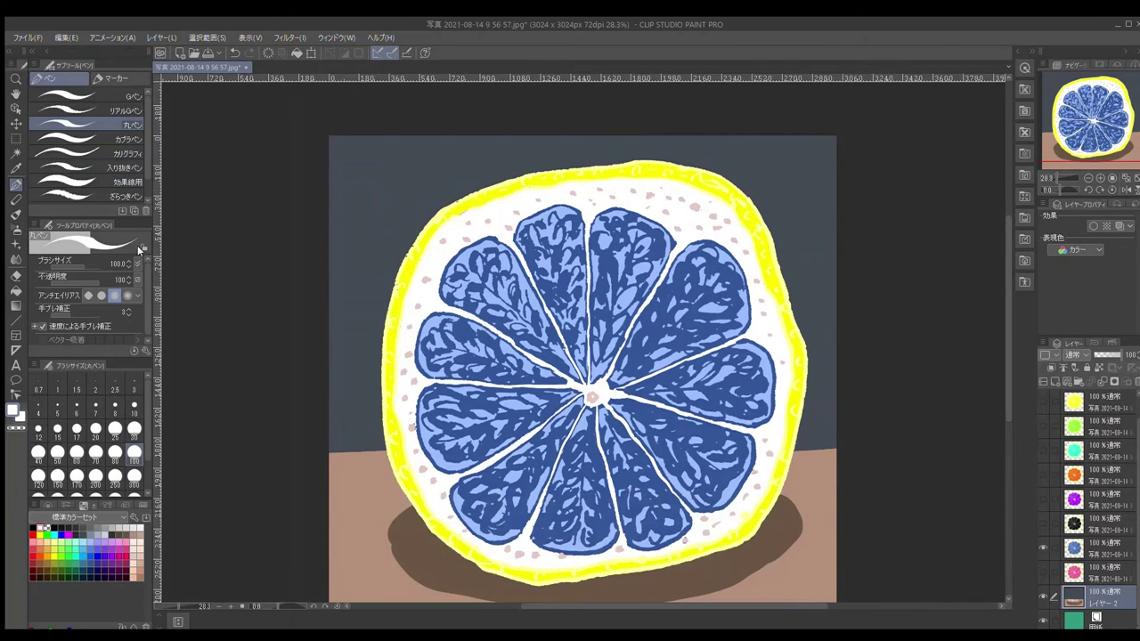
{"action": "left_click", "coordinate": [135, 429]}
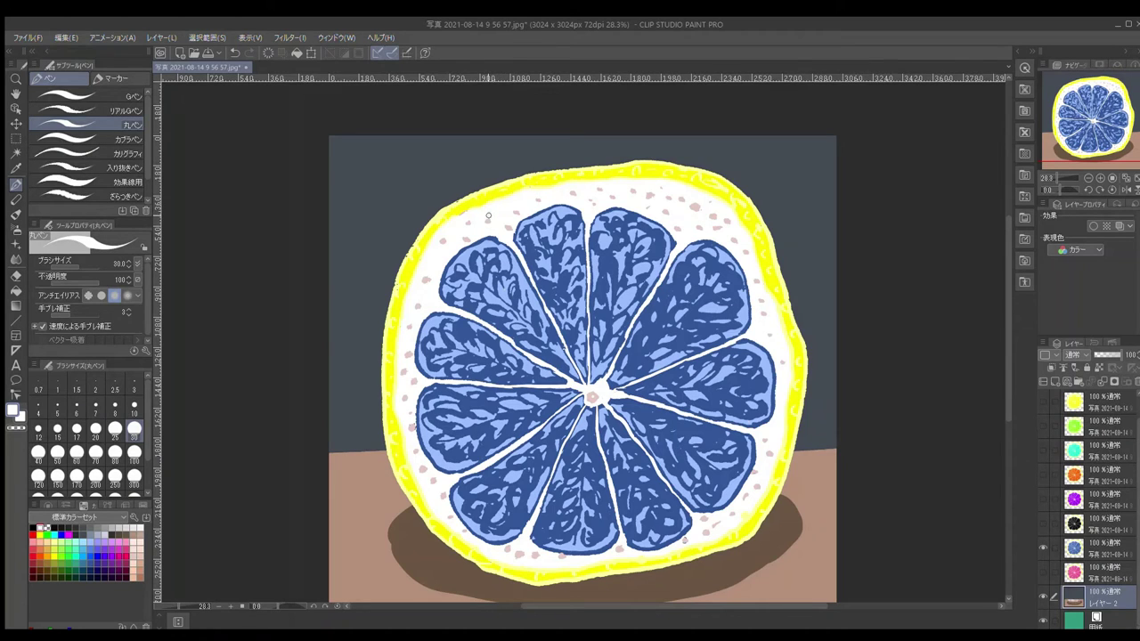
{"action": "scroll", "coordinate": [959, 398], "scroll_direction": "down", "scroll_amount": 1}
Show Layer 1's white pulp highlights and turn on all the colour-variant layers
{"action": "key", "text": "ctrl+minus"}
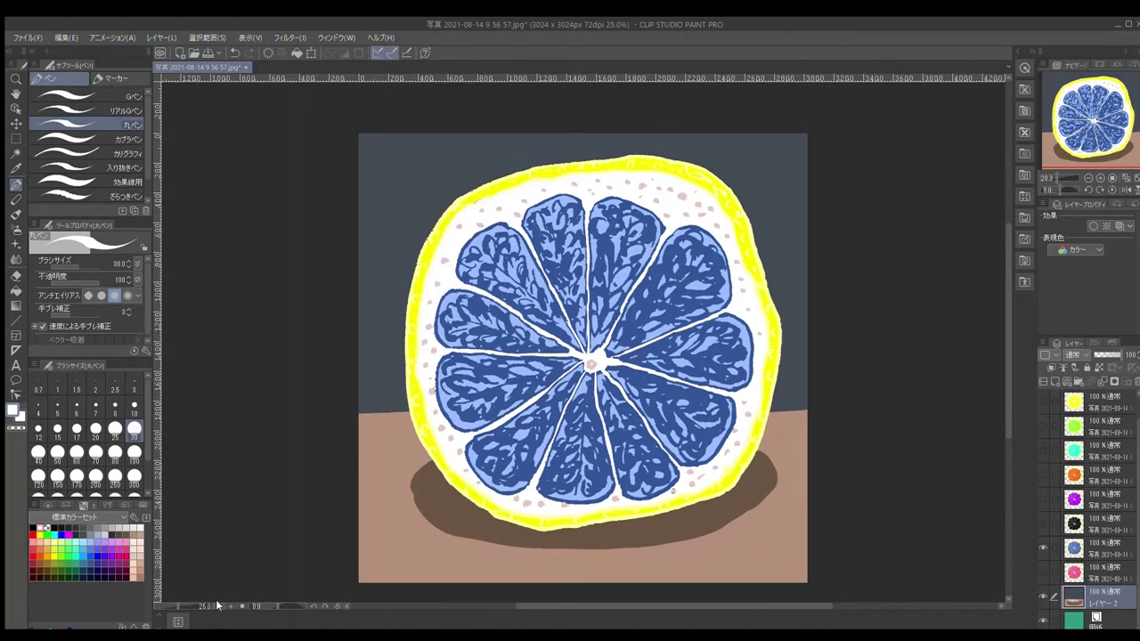
{"action": "scroll", "coordinate": [1087, 446], "scroll_direction": "up", "scroll_amount": 1}
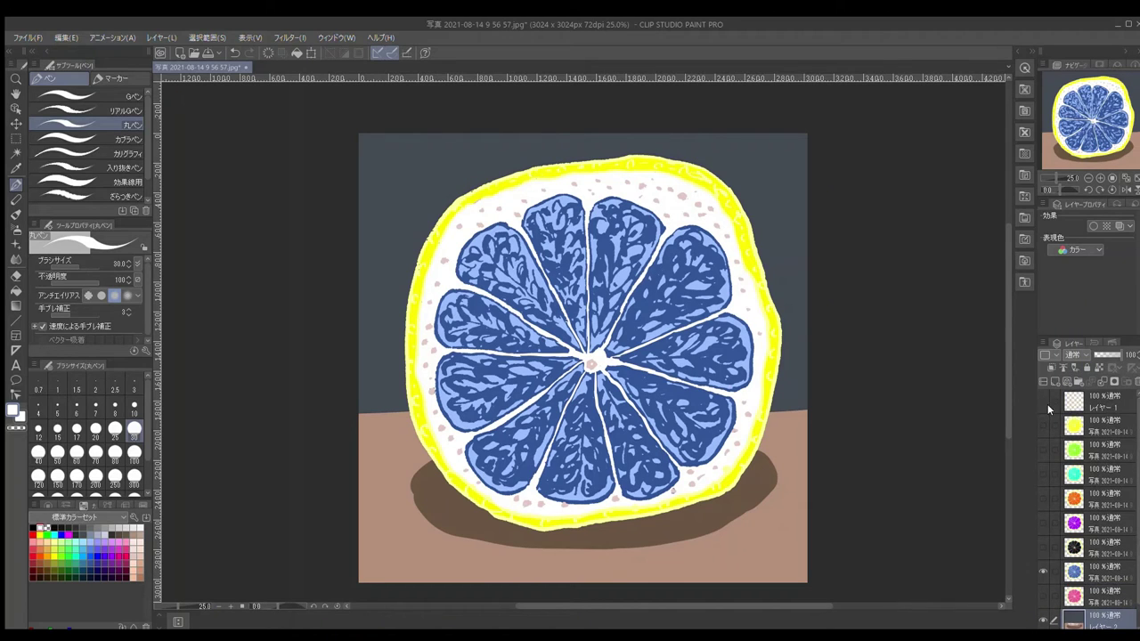
{"action": "left_click", "coordinate": [1045, 403]}
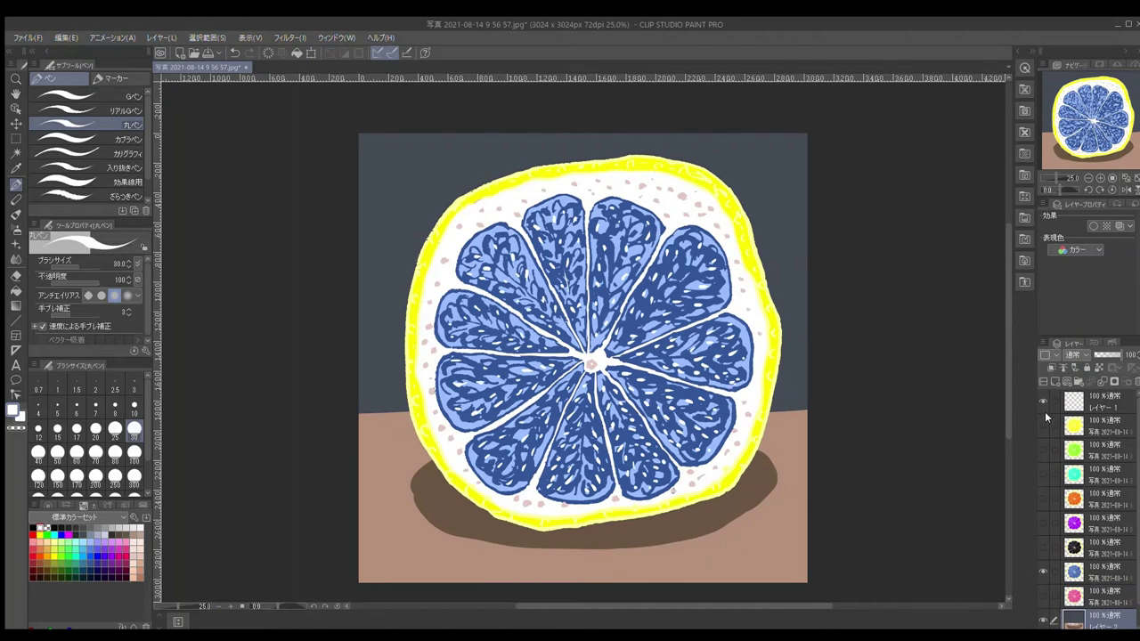
{"action": "left_click", "coordinate": [1042, 426]}
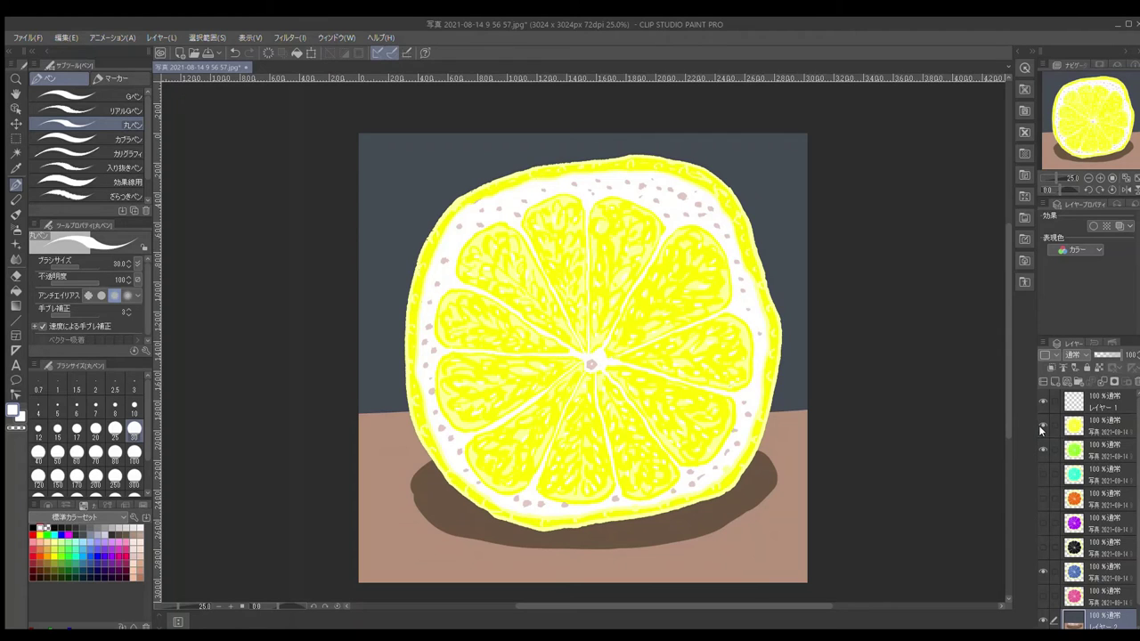
{"action": "left_click_drag", "start_coordinate": [1042, 475], "coordinate": [1043, 595]}
Hide the yellow, green, cyan, orange, purple, black and blue variants in turn, leaving pink visible
{"action": "left_click", "coordinate": [1042, 426]}
{"action": "left_click", "coordinate": [1040, 450]}
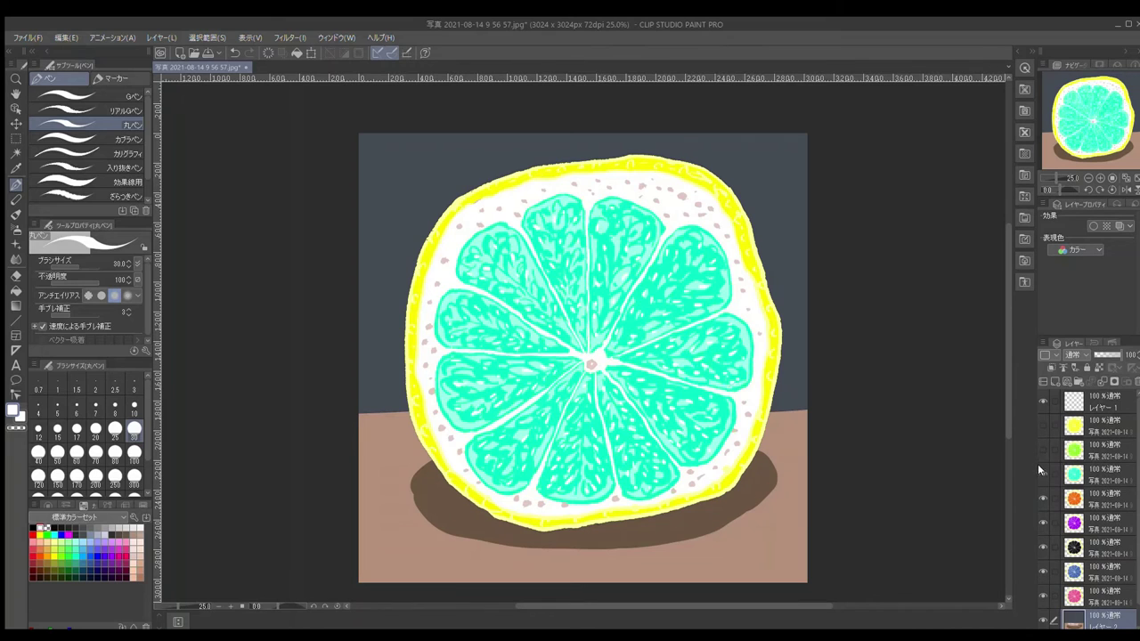
{"action": "left_click", "coordinate": [1041, 475]}
{"action": "left_click", "coordinate": [1040, 499]}
{"action": "left_click", "coordinate": [1041, 523]}
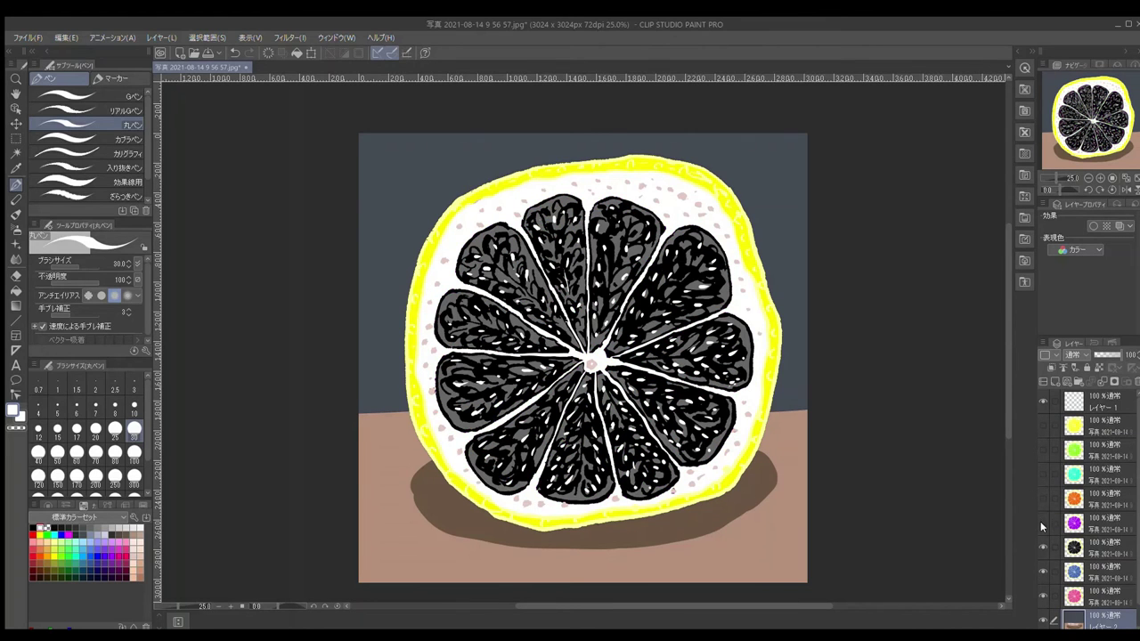
{"action": "left_click", "coordinate": [1042, 547]}
{"action": "left_click", "coordinate": [1043, 571]}
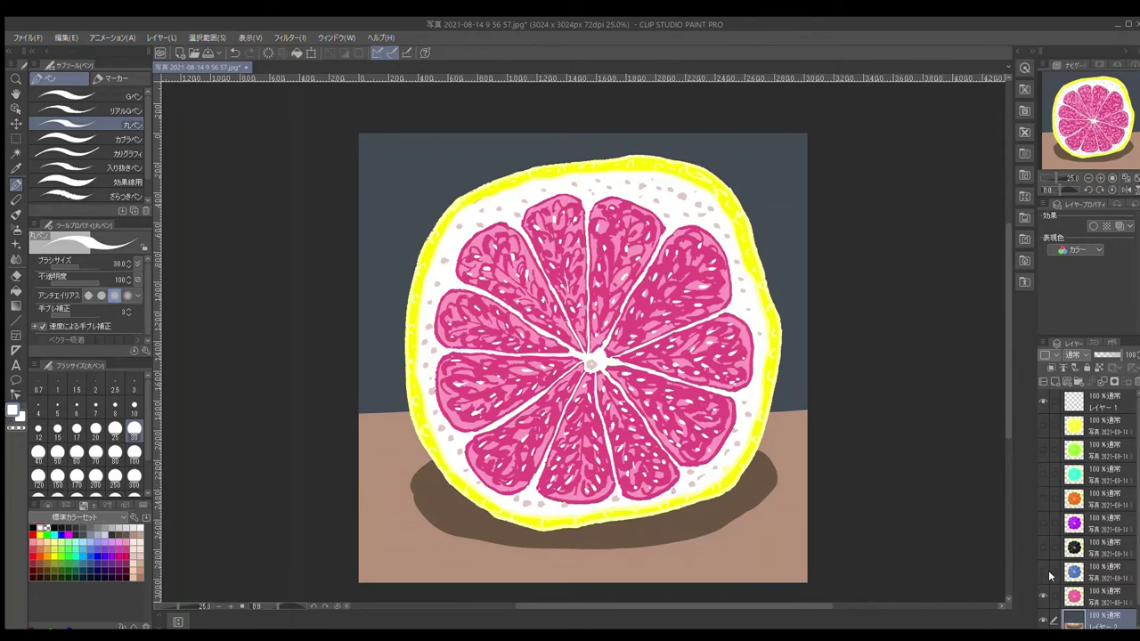
{"action": "scroll", "coordinate": [1137, 483], "scroll_direction": "down", "scroll_amount": 1}
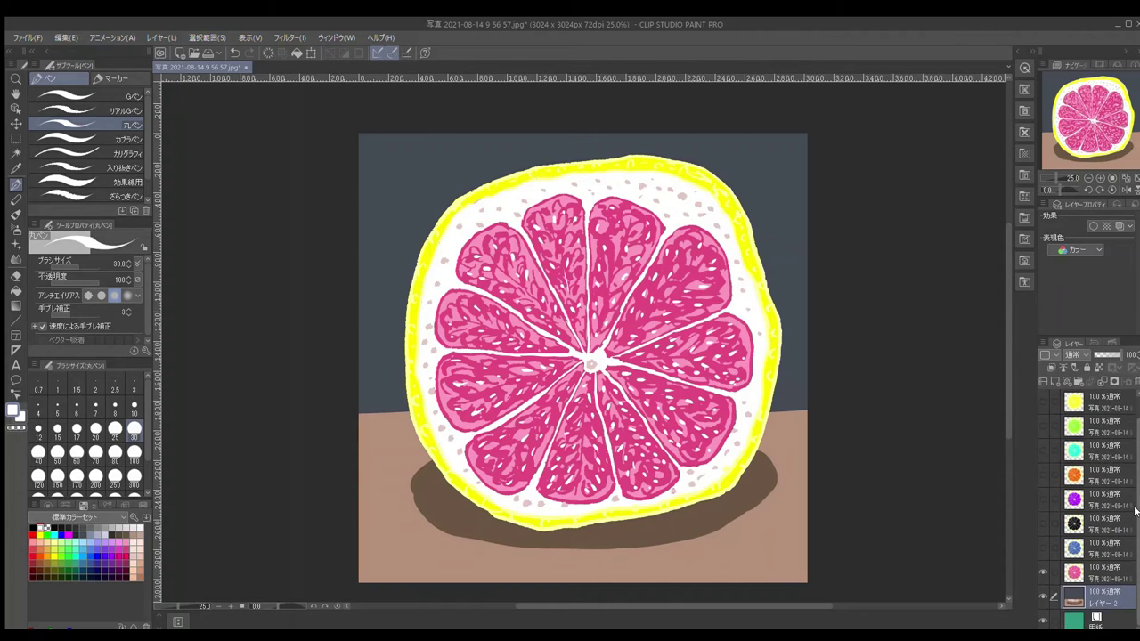
{"action": "left_click", "coordinate": [1041, 567]}
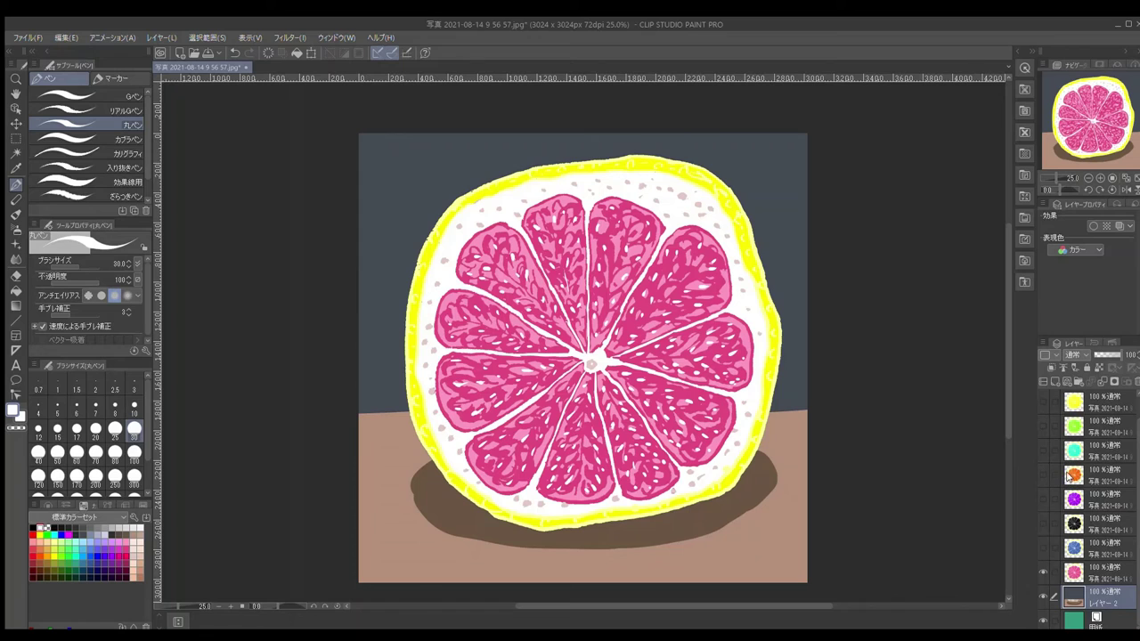